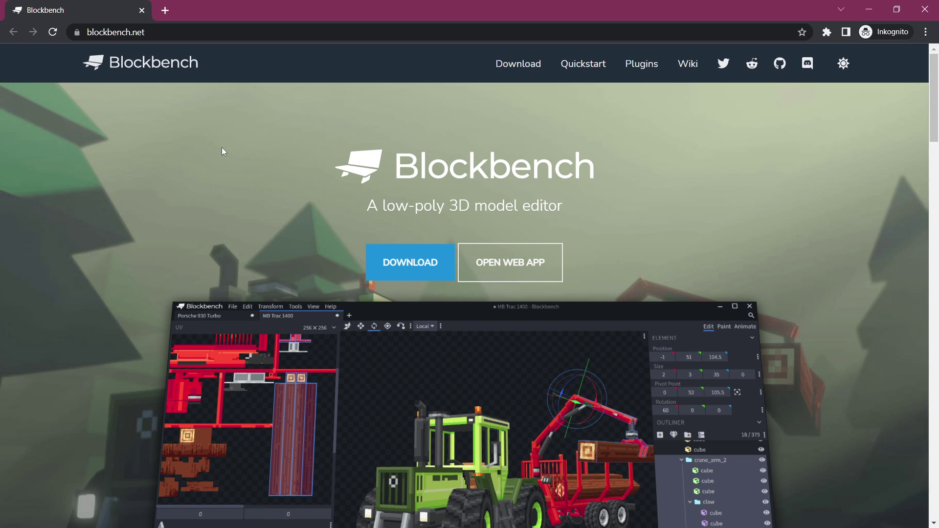
Download the Windows installer from the Blockbench downloads page
{"action": "left_click", "coordinate": [386, 262]}
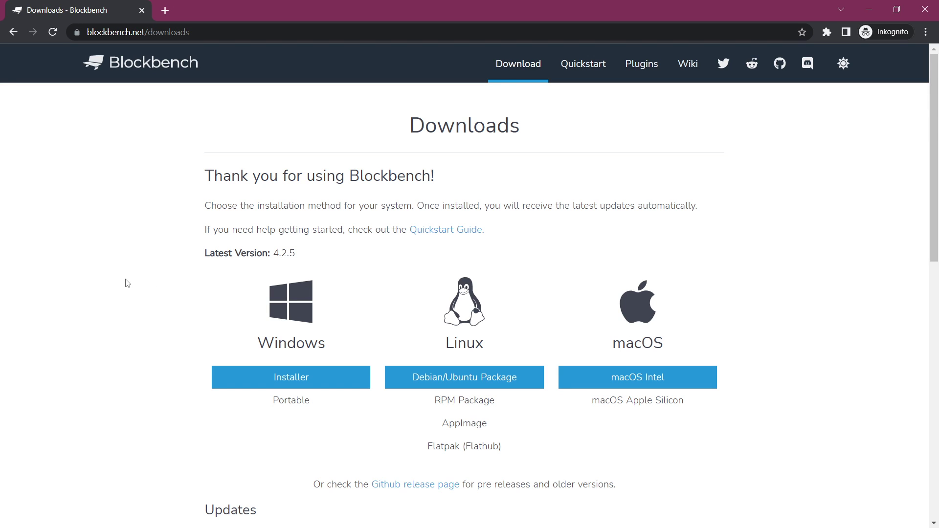
{"action": "left_click", "coordinate": [305, 381]}
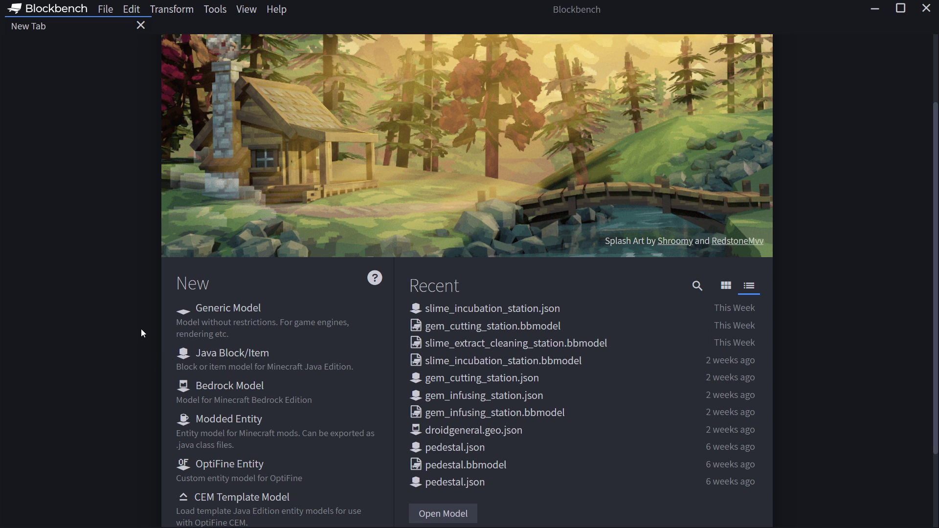
Switch to Blockbench and create a new Java Block/Item project with the file name Test Item
{"action": "left_click", "coordinate": [229, 367]}
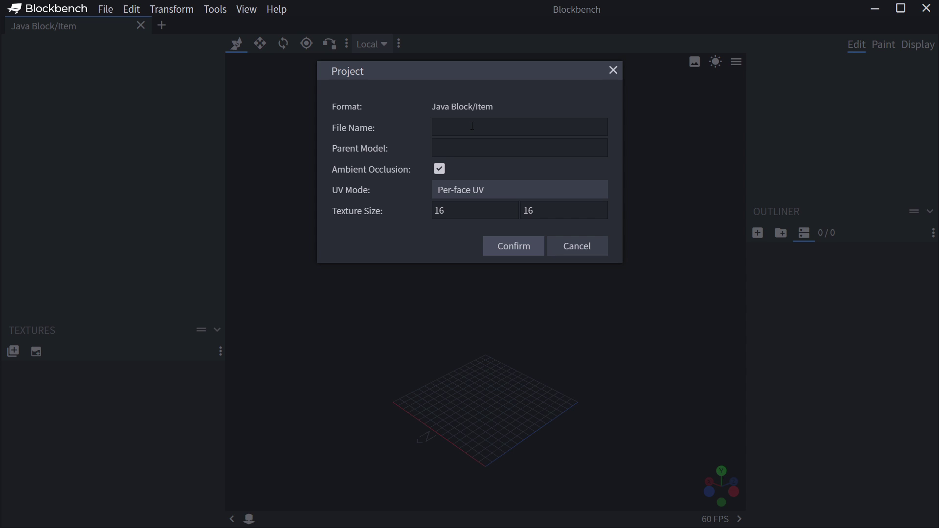
{"action": "type", "text": "Test Item"}
{"action": "left_click", "coordinate": [514, 246]}
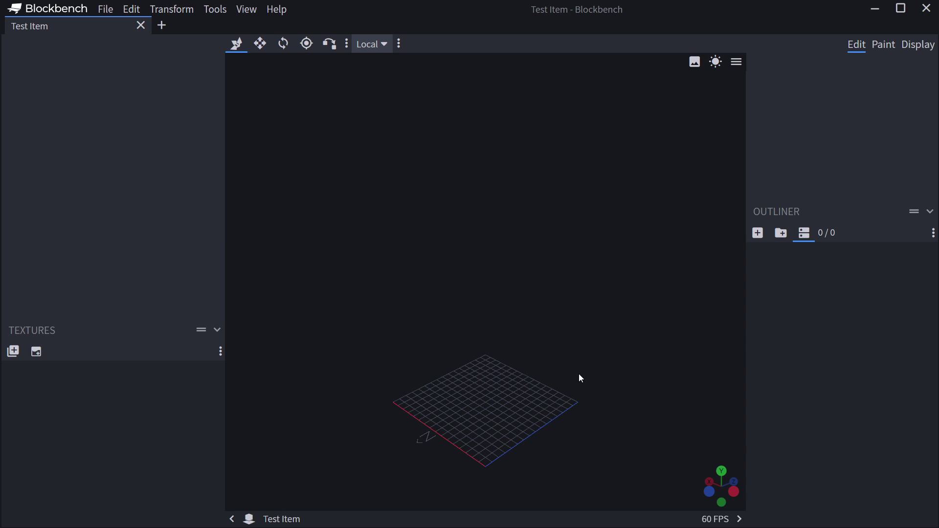
Add a first cube to the empty model
{"action": "left_click_drag", "start_coordinate": [578, 377], "coordinate": [596, 356]}
{"action": "left_click_drag", "start_coordinate": [579, 280], "coordinate": [505, 283]}
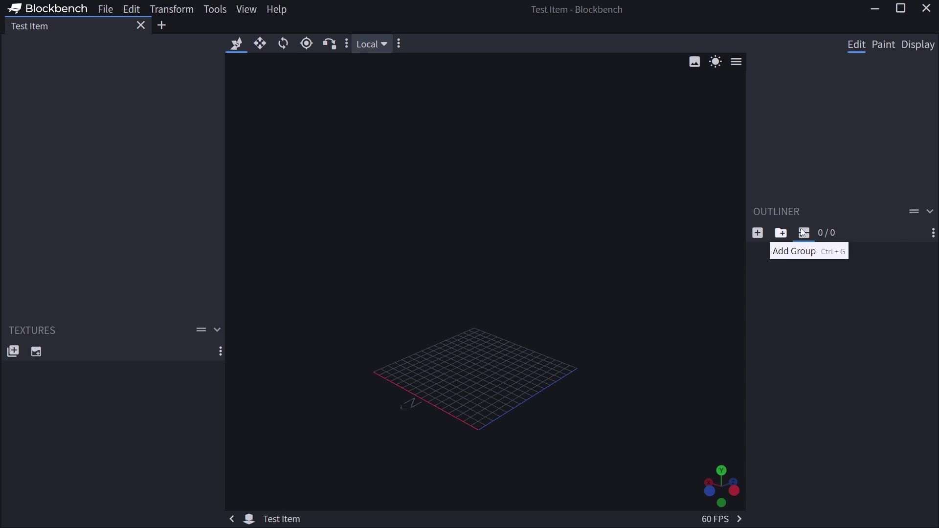
{"action": "left_click", "coordinate": [758, 233]}
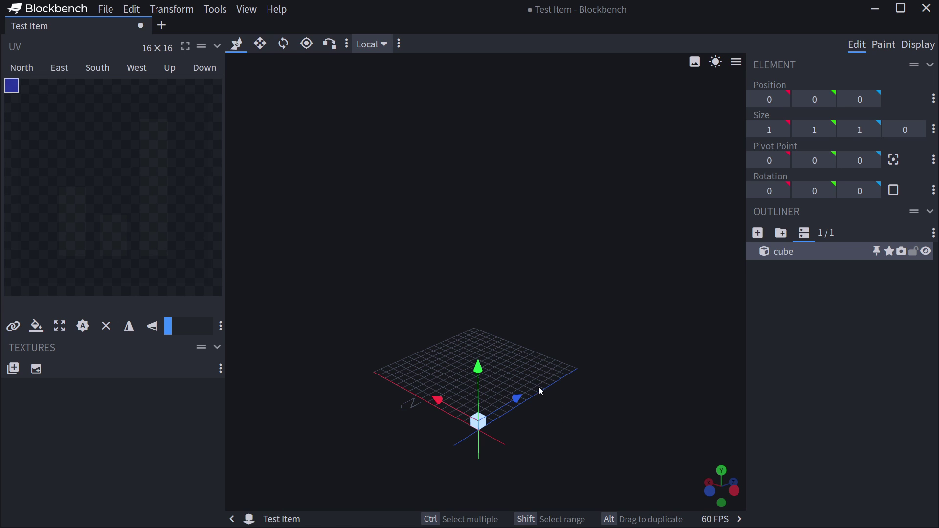
Move the cube along the X axis to position 5
{"action": "scroll", "coordinate": [541, 391], "scroll_direction": "up", "scroll_amount": 3}
{"action": "right_click_drag", "start_coordinate": [568, 403], "coordinate": [568, 262]}
{"action": "scroll", "coordinate": [582, 303], "scroll_direction": "up", "scroll_amount": 1}
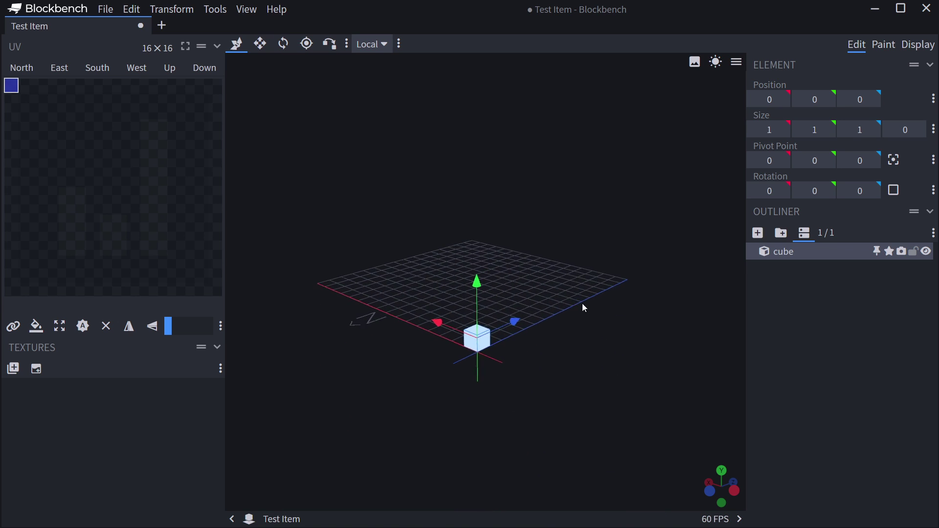
{"action": "left_click_drag", "start_coordinate": [584, 307], "coordinate": [606, 306]}
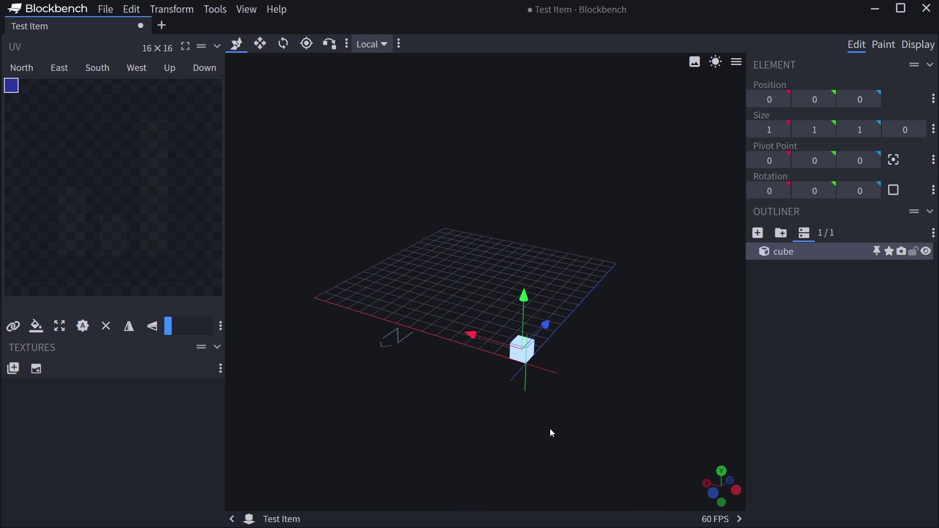
{"action": "left_click_drag", "start_coordinate": [549, 428], "coordinate": [573, 310]}
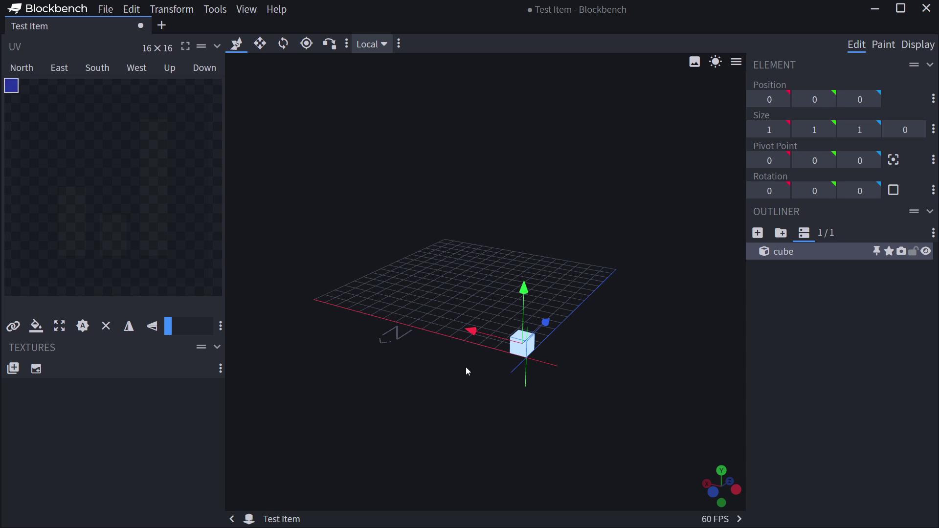
{"action": "left_click_drag", "start_coordinate": [477, 330], "coordinate": [388, 307]}
{"action": "mouse_move", "coordinate": [440, 295]}
{"action": "left_mouse_down"}
{"action": "mouse_move", "coordinate": [503, 259]}
{"action": "mouse_move", "coordinate": [436, 293]}
{"action": "left_mouse_up"}
{"action": "left_click_drag", "start_coordinate": [406, 259], "coordinate": [386, 267]}
{"action": "left_click_drag", "start_coordinate": [359, 302], "coordinate": [393, 301]}
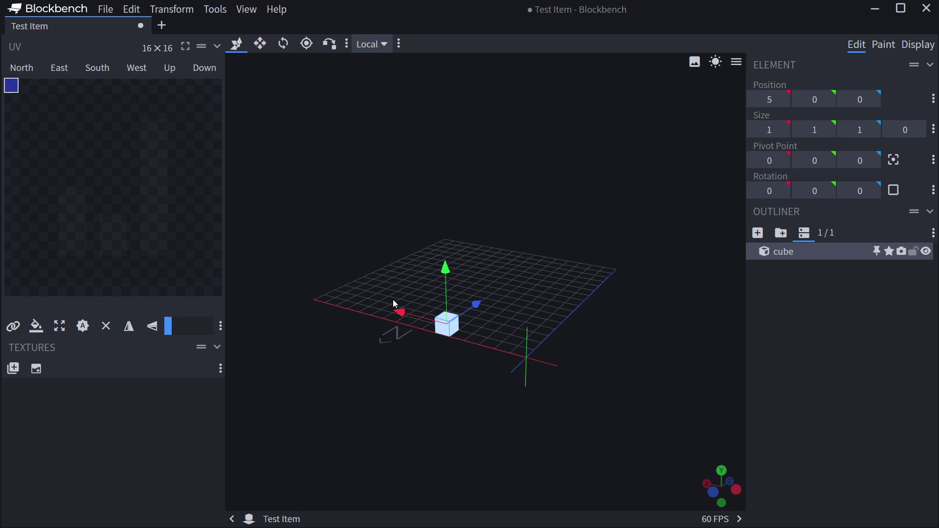
Shift the cube further along the X axis, placing it at X position 6
{"action": "left_click", "coordinate": [264, 44]}
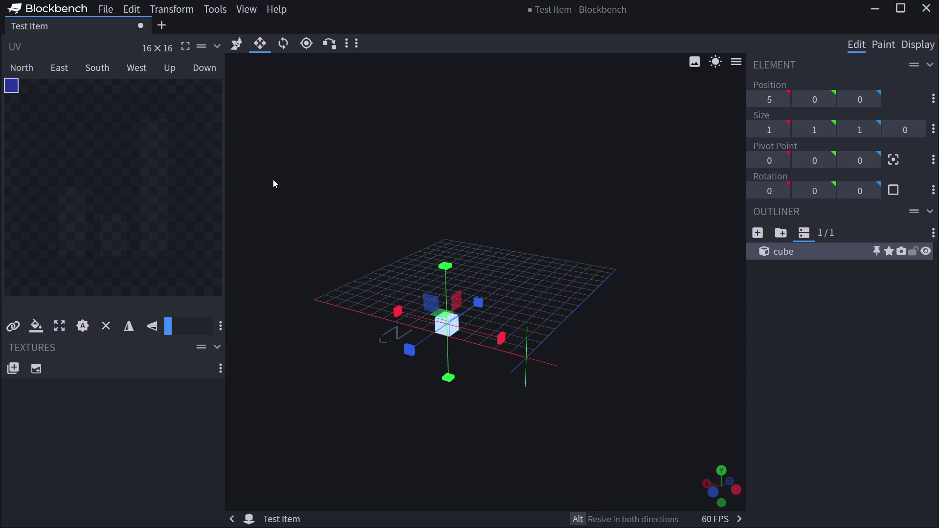
{"action": "left_click", "coordinate": [236, 43]}
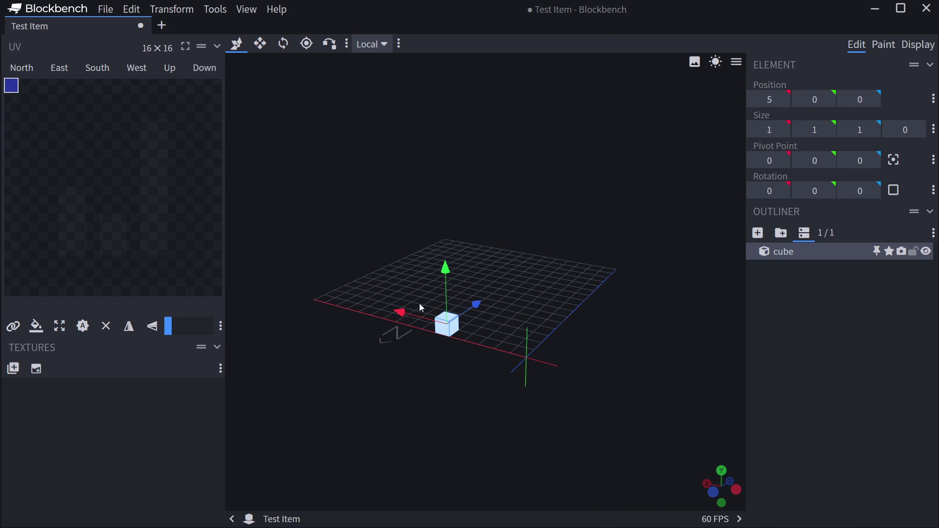
{"action": "left_click_drag", "start_coordinate": [383, 313], "coordinate": [380, 381]}
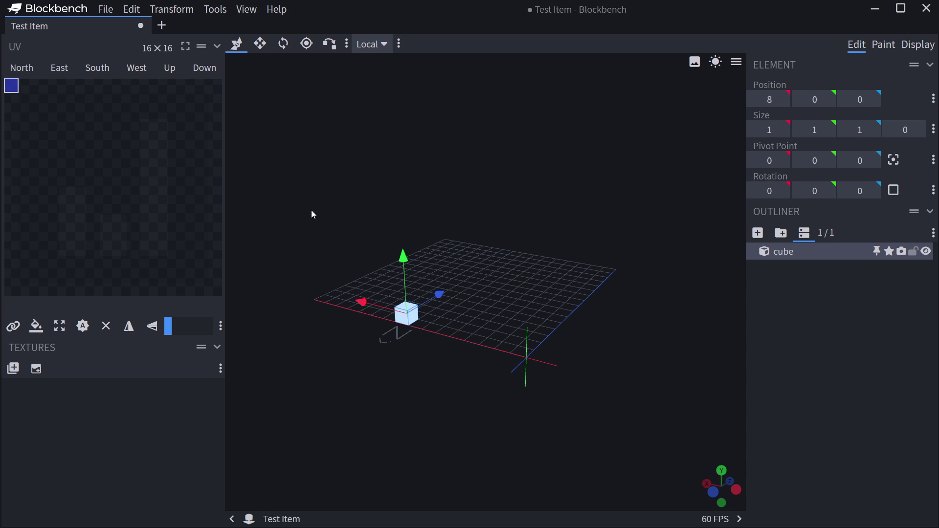
{"action": "left_click_drag", "start_coordinate": [362, 303], "coordinate": [546, 277]}
Stretch the cube along the X and Z axes to 16 × 1 × 16, covering the whole grid from position 0, 0, 0
{"action": "key", "text": "s"}
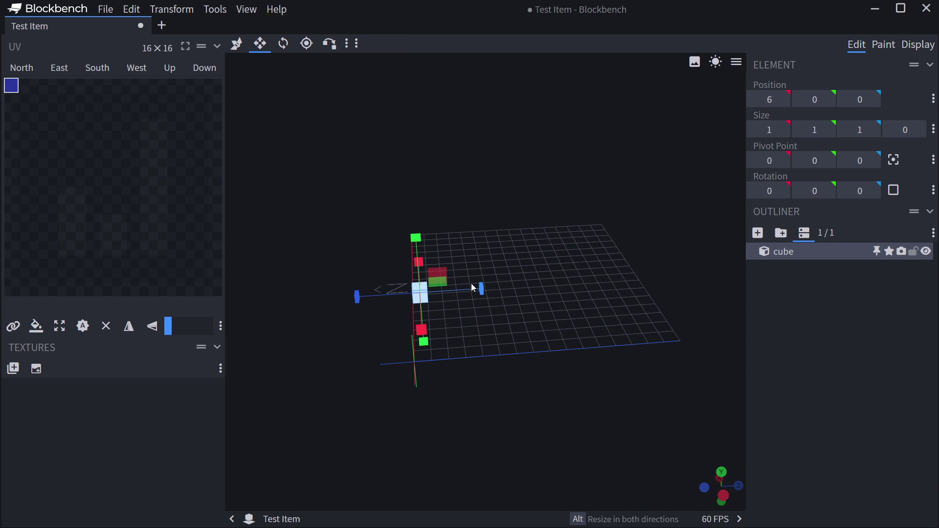
{"action": "left_click_drag", "start_coordinate": [480, 288], "coordinate": [691, 277]}
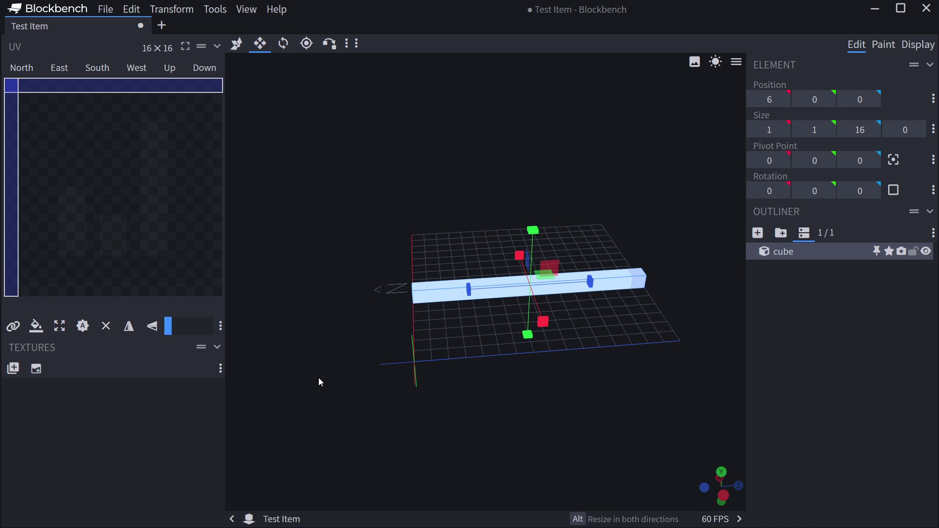
{"action": "left_click_drag", "start_coordinate": [320, 382], "coordinate": [489, 442]}
{"action": "left_click_drag", "start_coordinate": [415, 273], "coordinate": [289, 235]}
{"action": "left_click_drag", "start_coordinate": [484, 267], "coordinate": [465, 264]}
{"action": "left_click_drag", "start_coordinate": [460, 272], "coordinate": [625, 318]}
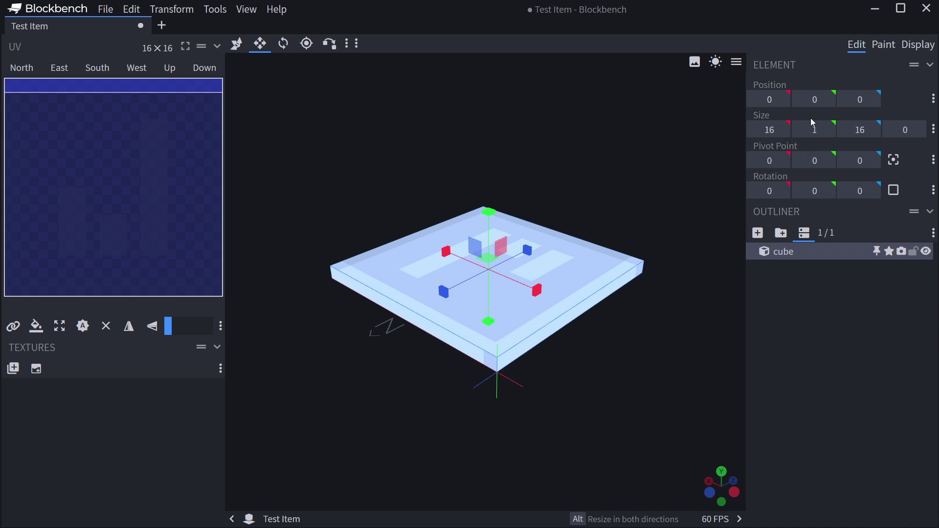
{"action": "left_click_drag", "start_coordinate": [558, 380], "coordinate": [524, 438]}
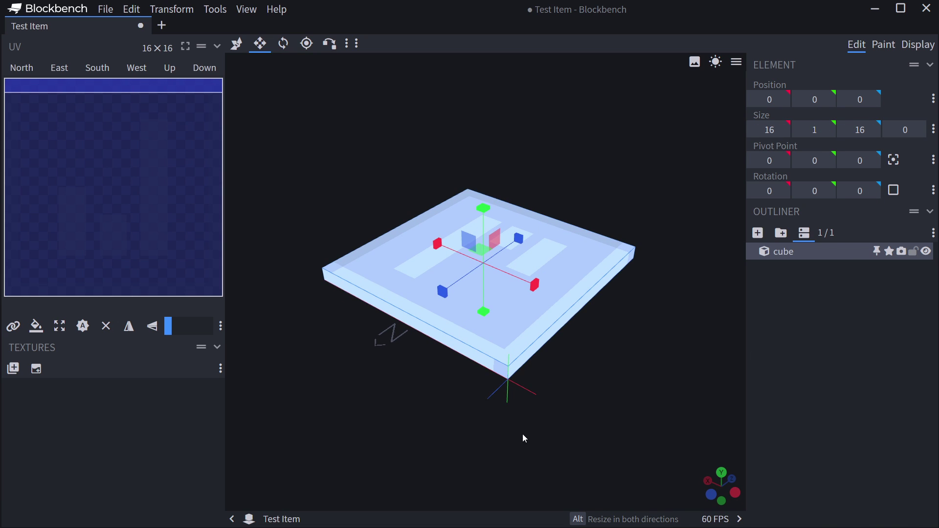
{"action": "left_click", "coordinate": [780, 391]}
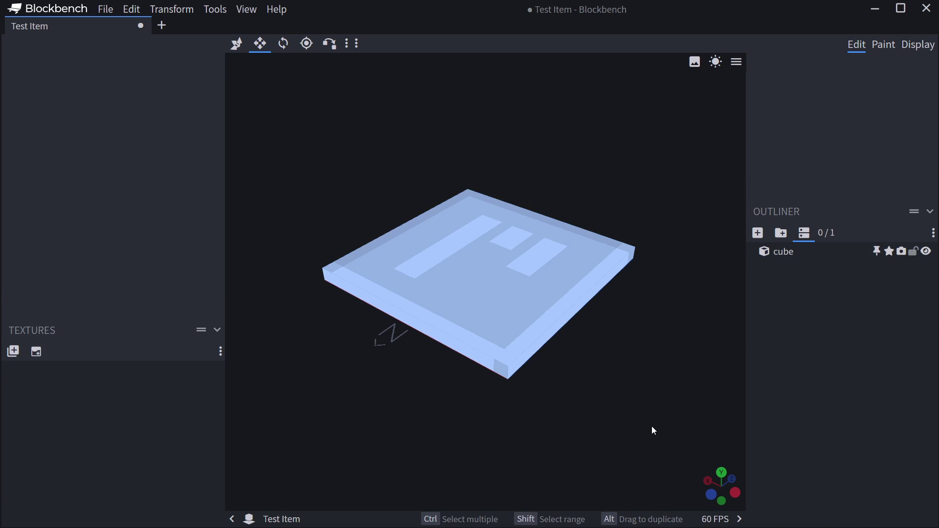
{"action": "scroll", "coordinate": [632, 389], "scroll_direction": "down", "scroll_amount": 5}
{"action": "mouse_move", "coordinate": [638, 426]}
{"action": "left_mouse_down"}
{"action": "mouse_move", "coordinate": [632, 389]}
{"action": "mouse_move", "coordinate": [631, 420]}
{"action": "left_mouse_up"}
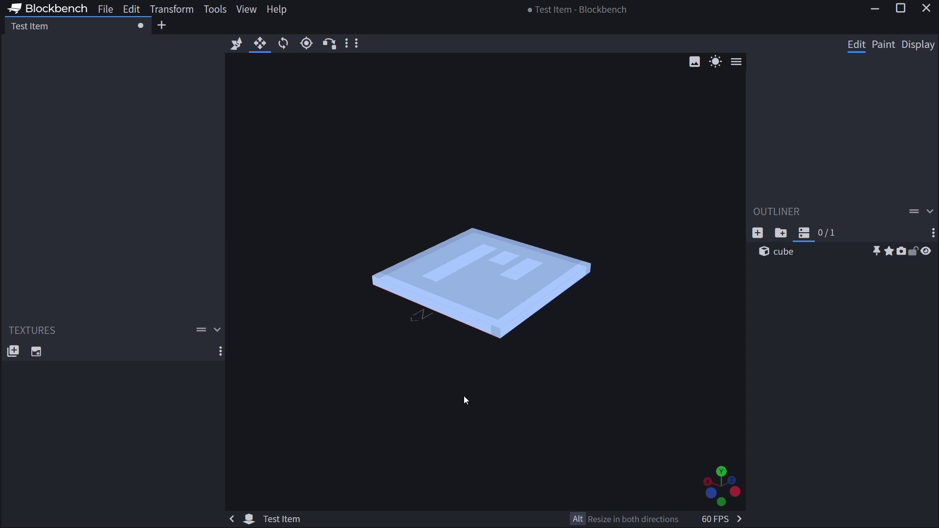
{"action": "left_click", "coordinate": [488, 254]}
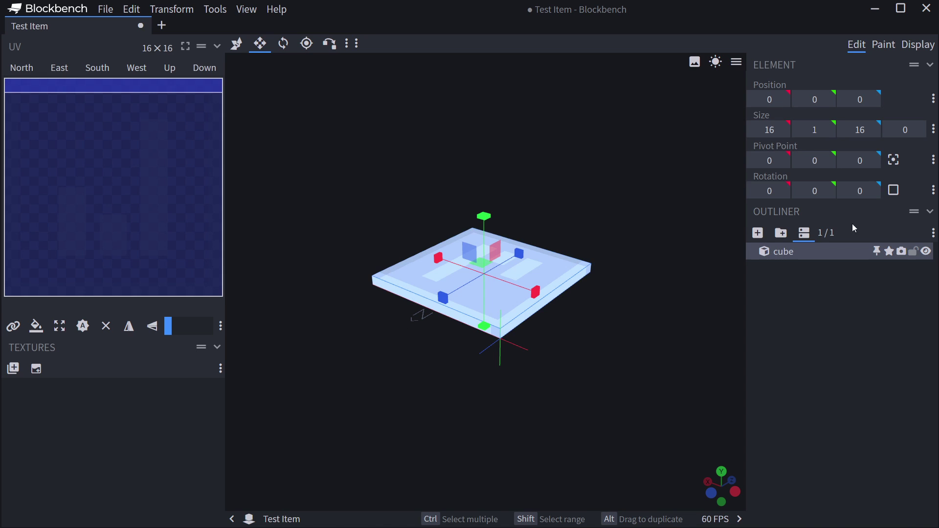
{"action": "left_click", "coordinate": [807, 325]}
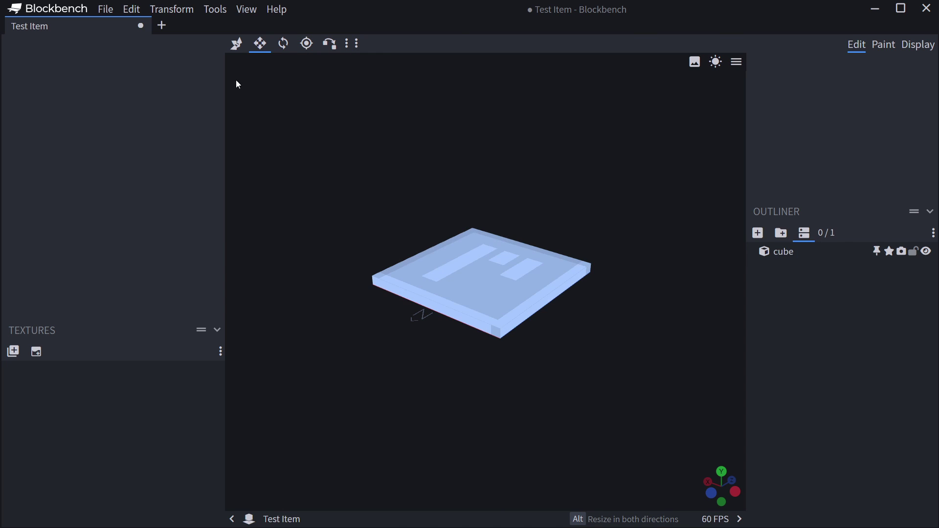
Try rotating the flat cube about the Y axis to 45 and -22.5 degrees, and return it to 0
{"action": "left_click", "coordinate": [786, 252]}
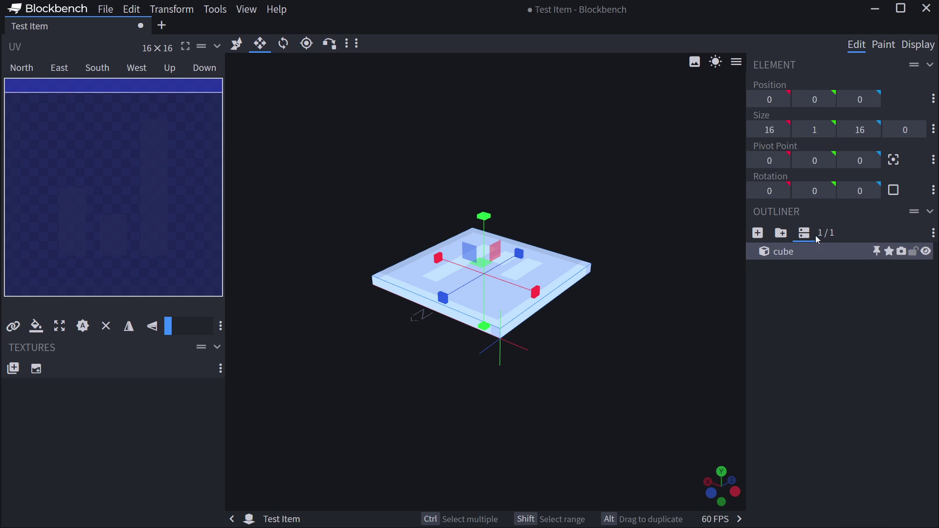
{"action": "left_click", "coordinate": [829, 191]}
{"action": "left_click", "coordinate": [829, 191]}
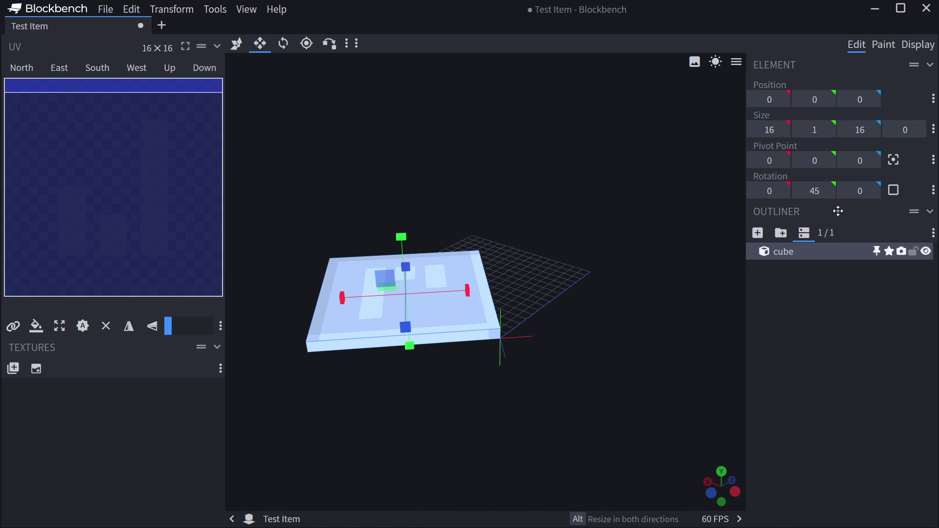
{"action": "left_click", "coordinate": [794, 197]}
{"action": "left_click", "coordinate": [798, 195]}
{"action": "left_click", "coordinate": [798, 195]}
{"action": "left_click", "coordinate": [798, 195]}
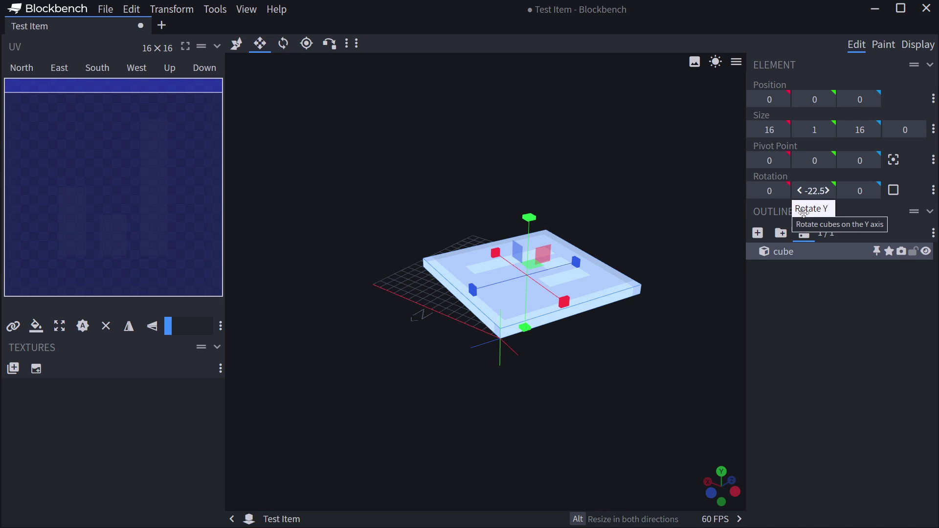
{"action": "scroll", "coordinate": [833, 198], "scroll_direction": "up", "scroll_amount": 1}
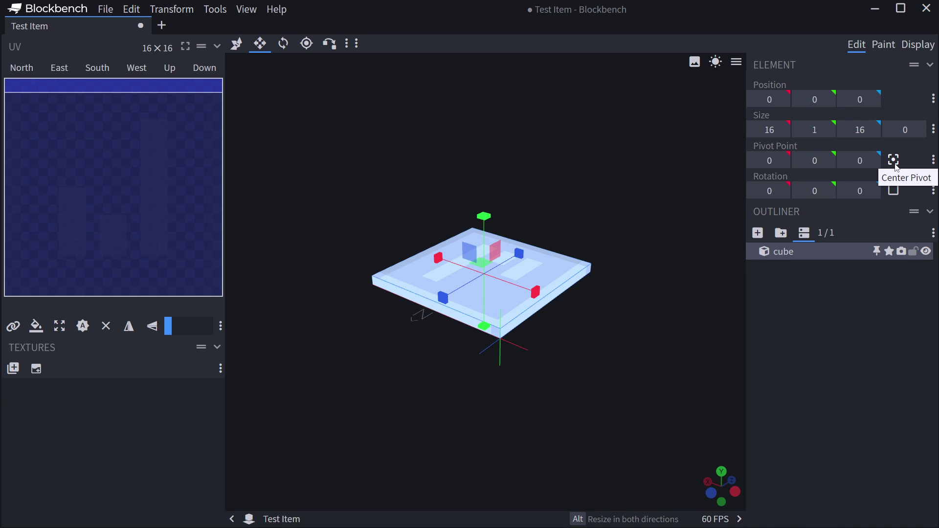
Center the flat cube's pivot point, and test a 45-degree rotation about the Y axis before returning it to 0
{"action": "left_click", "coordinate": [893, 160]}
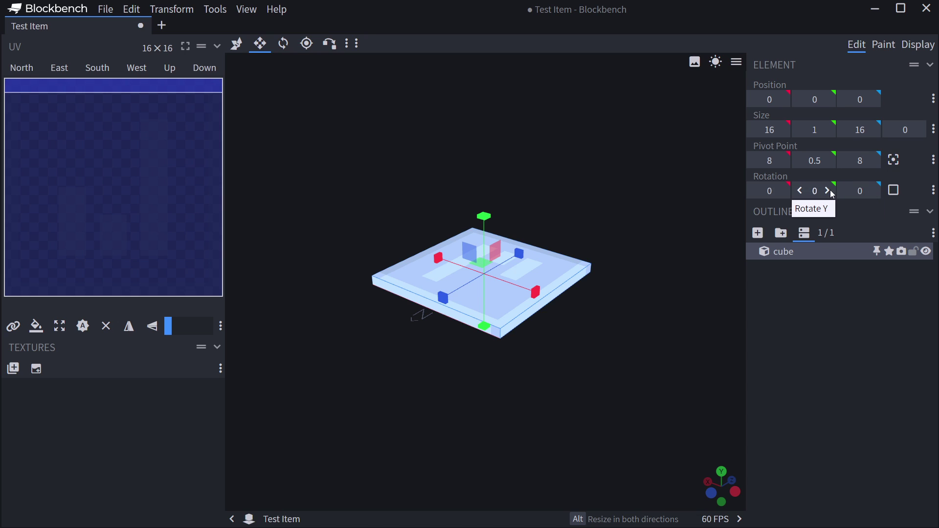
{"action": "scroll", "coordinate": [829, 190], "scroll_direction": "up", "scroll_amount": 2}
{"action": "scroll", "coordinate": [603, 375], "scroll_direction": "up", "scroll_amount": 4}
{"action": "left_click_drag", "start_coordinate": [589, 374], "coordinate": [454, 433]}
{"action": "scroll", "coordinate": [453, 457], "scroll_direction": "down", "scroll_amount": 2}
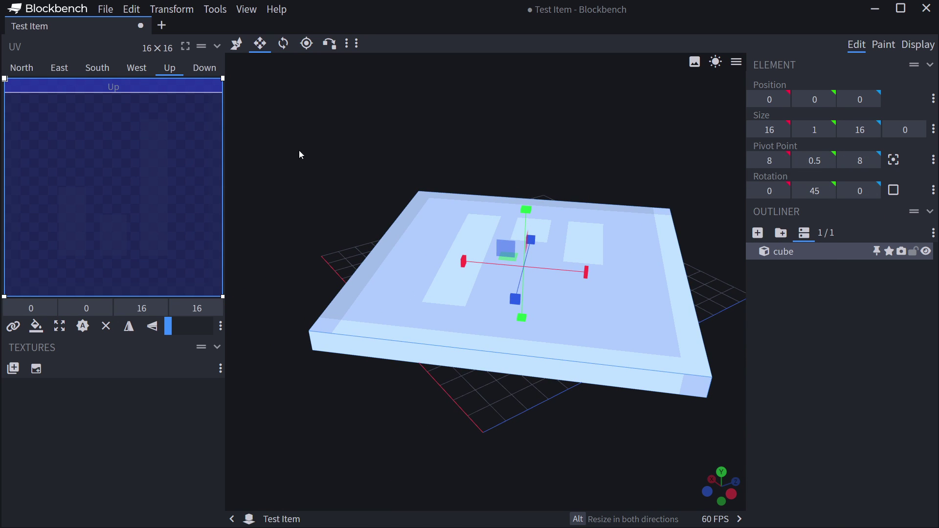
{"action": "left_click", "coordinate": [283, 44]}
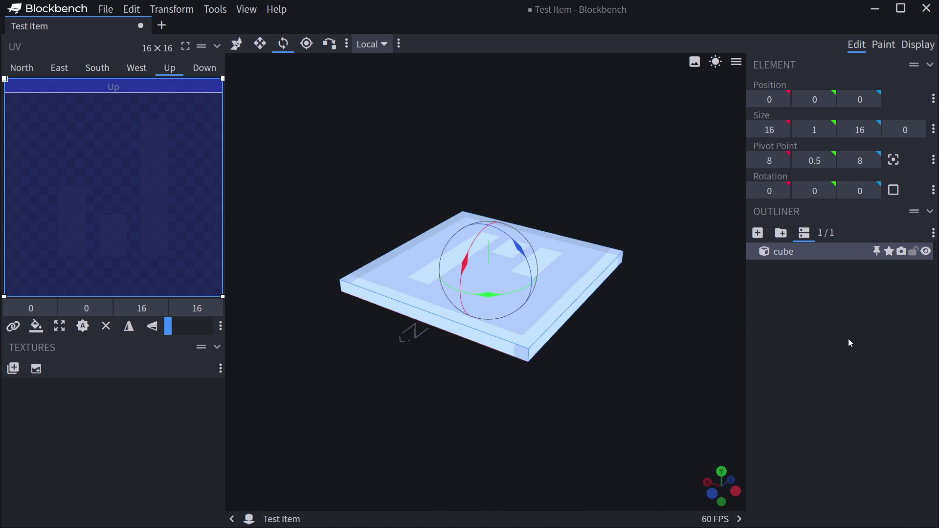
{"action": "left_click", "coordinate": [849, 339]}
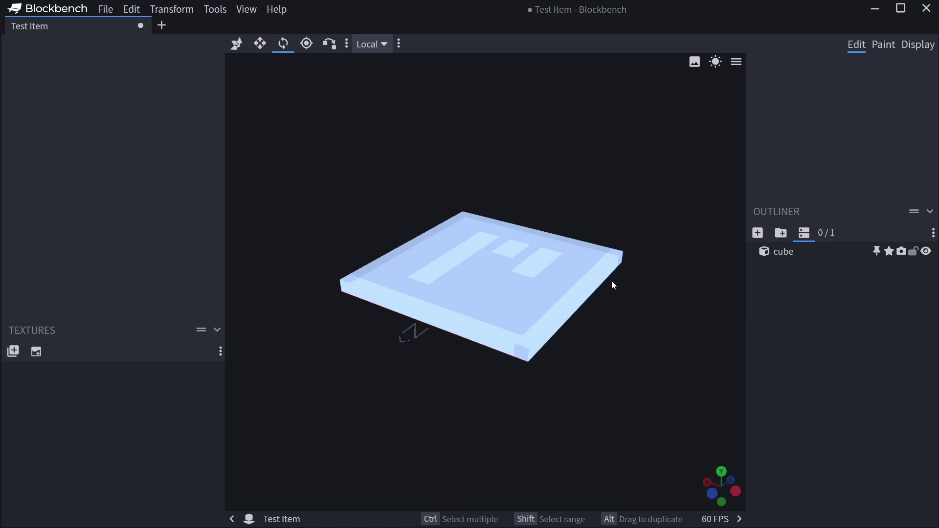
Shorten the flat cube at both ends along the Z axis, starting it at Z position 3
{"action": "left_click", "coordinate": [572, 293]}
{"action": "key", "text": "s"}
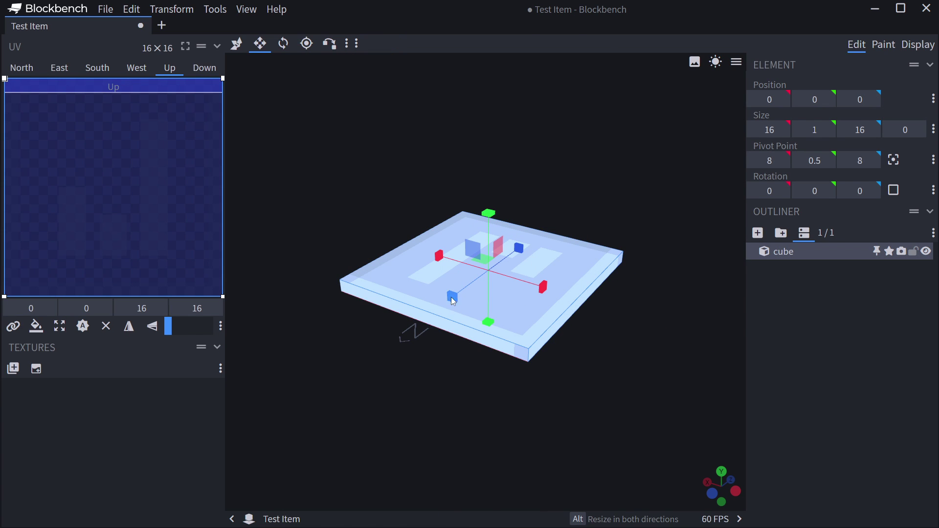
{"action": "left_click_drag", "start_coordinate": [448, 292], "coordinate": [481, 286]}
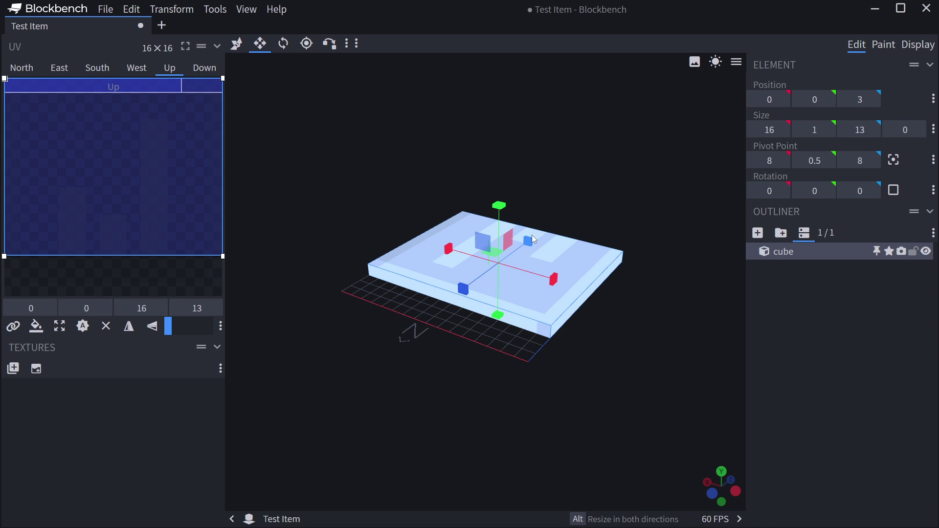
{"action": "left_click_drag", "start_coordinate": [531, 238], "coordinate": [521, 245]}
{"action": "left_click_drag", "start_coordinate": [479, 272], "coordinate": [552, 360]}
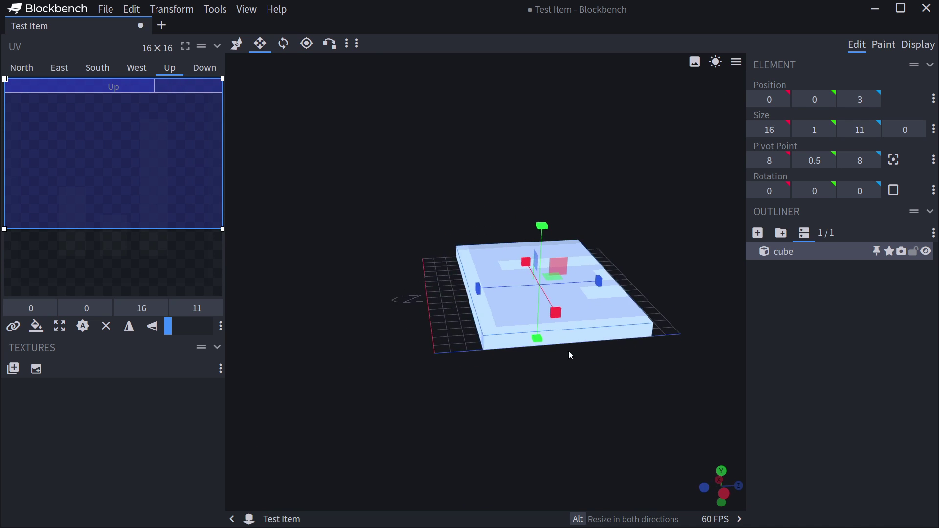
{"action": "left_click_drag", "start_coordinate": [568, 350], "coordinate": [561, 367]}
{"action": "key", "text": "ctrl+z"}
{"action": "left_click_drag", "start_coordinate": [565, 405], "coordinate": [628, 394]}
{"action": "left_click", "coordinate": [781, 390]}
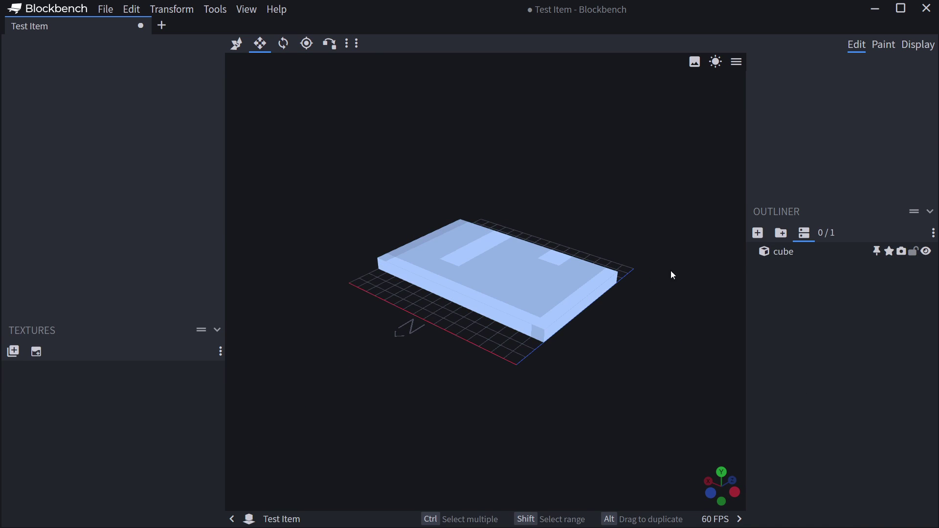
Add a second cube on top of the flat one, placed at 7, 1, 4 and widened to 2 along the X axis
{"action": "left_click", "coordinate": [757, 233]}
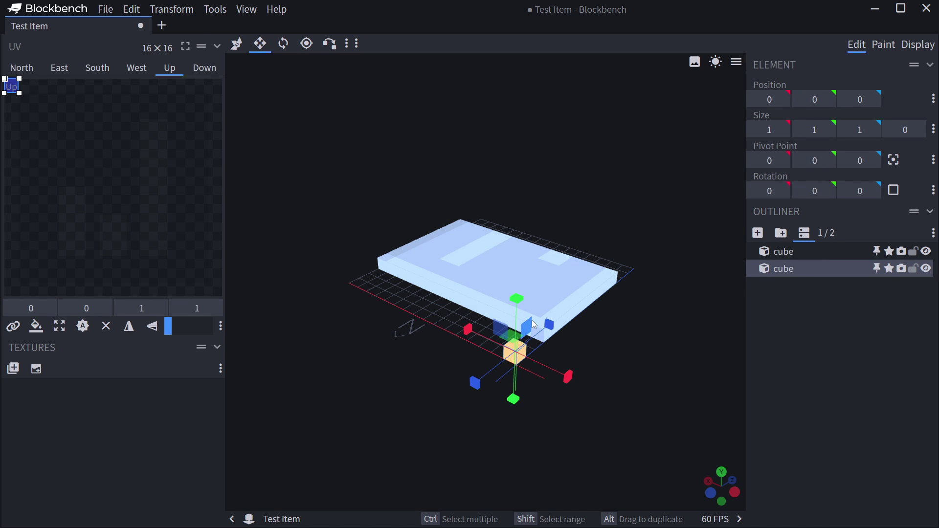
{"action": "key", "text": "v"}
{"action": "left_click_drag", "start_coordinate": [472, 333], "coordinate": [391, 287]}
{"action": "key", "text": "s"}
{"action": "key", "text": "v"}
{"action": "left_click_drag", "start_coordinate": [423, 257], "coordinate": [422, 243]}
{"action": "left_click_drag", "start_coordinate": [465, 276], "coordinate": [507, 217]}
Stretch the second cube along the Z axis to a length of 9, forming a bar across the flat cube
{"action": "key", "text": "s"}
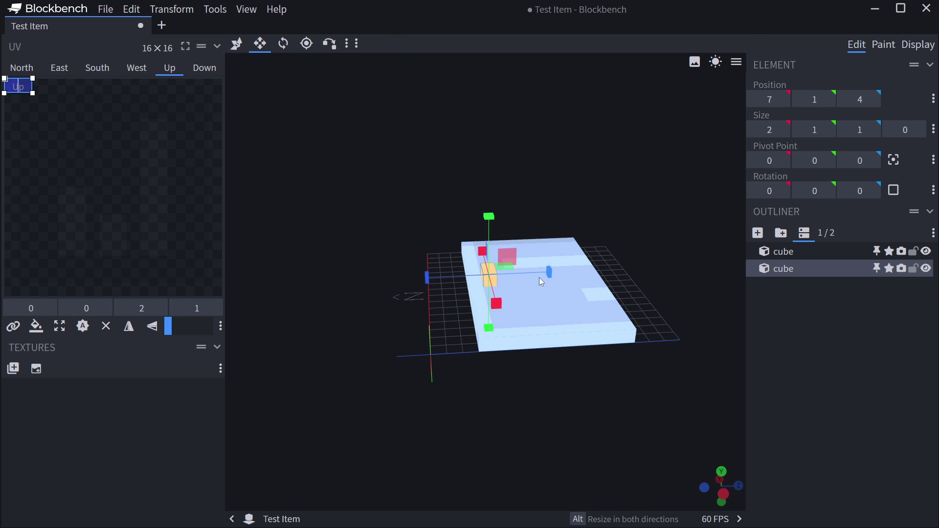
{"action": "left_click_drag", "start_coordinate": [548, 272], "coordinate": [726, 371]}
{"action": "left_click", "coordinate": [453, 440]}
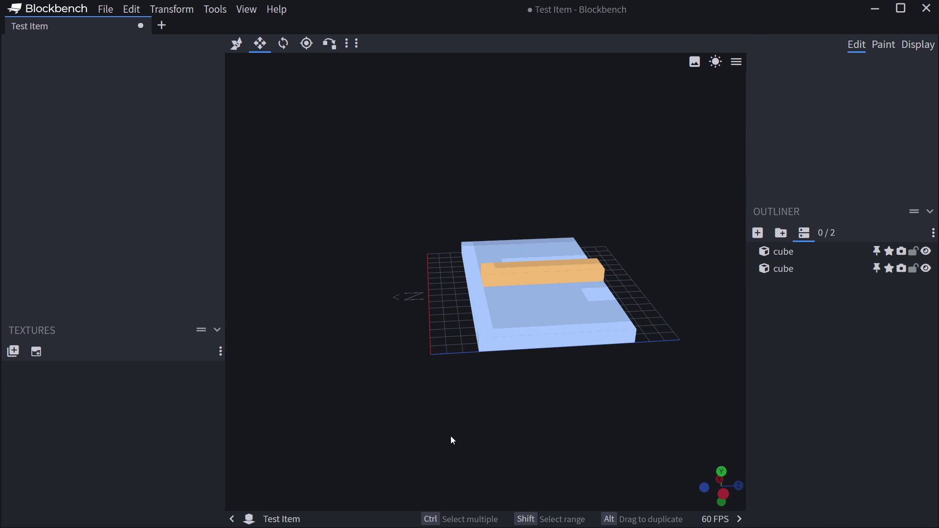
{"action": "left_click_drag", "start_coordinate": [452, 440], "coordinate": [476, 131]}
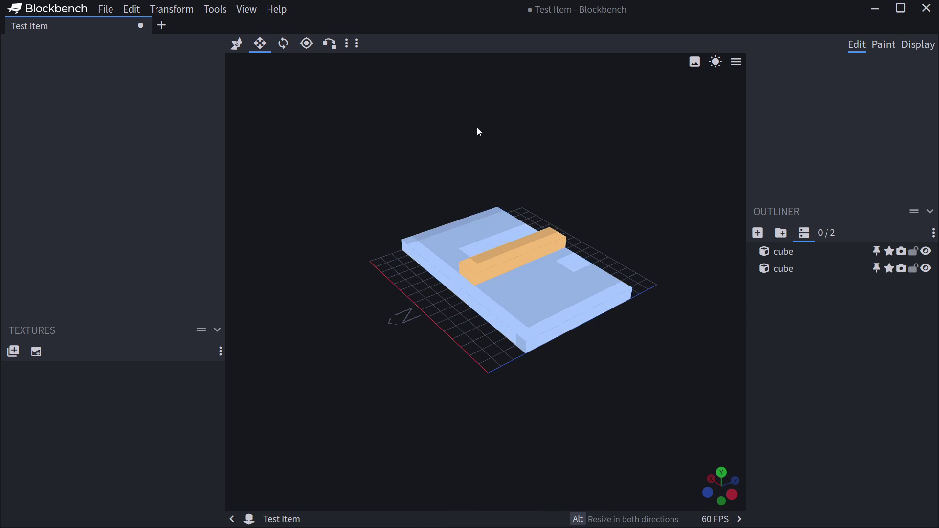
Create a group in the outliner and put both cubes inside it
{"action": "left_click", "coordinate": [781, 233]}
{"action": "left_click", "coordinate": [802, 271]}
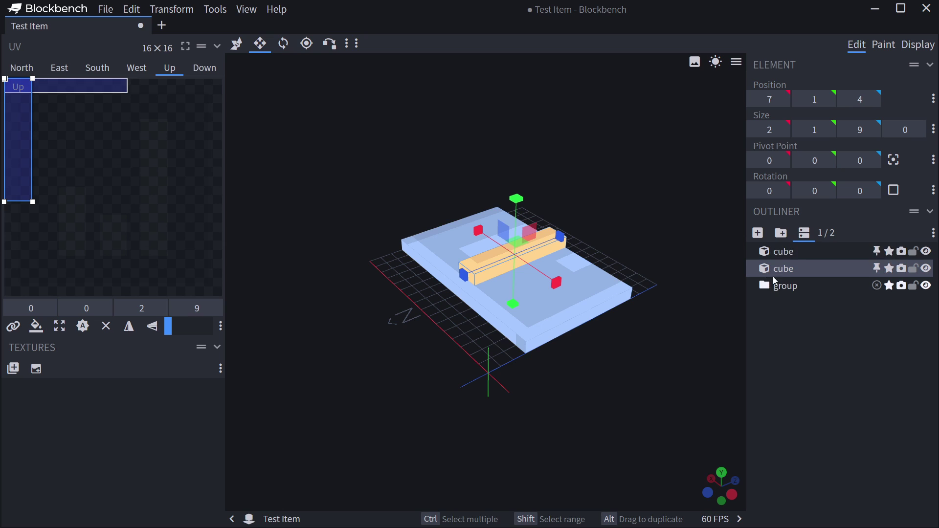
{"action": "left_click", "coordinate": [791, 251], "text": "ctrl"}
{"action": "left_click_drag", "start_coordinate": [791, 251], "coordinate": [781, 287]}
{"action": "left_click", "coordinate": [789, 321]}
Rename the group containing the two cubes to cool block
{"action": "left_click", "coordinate": [788, 252]}
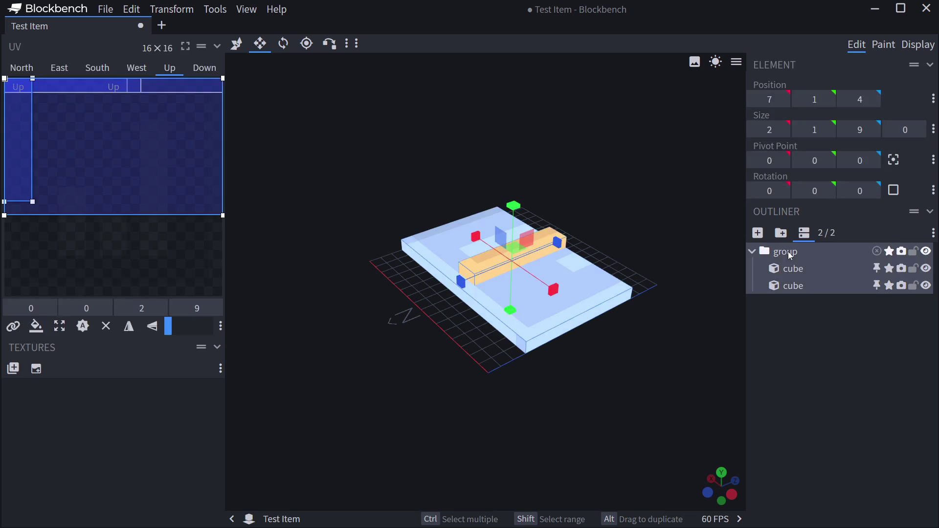
{"action": "left_click", "coordinate": [788, 251]}
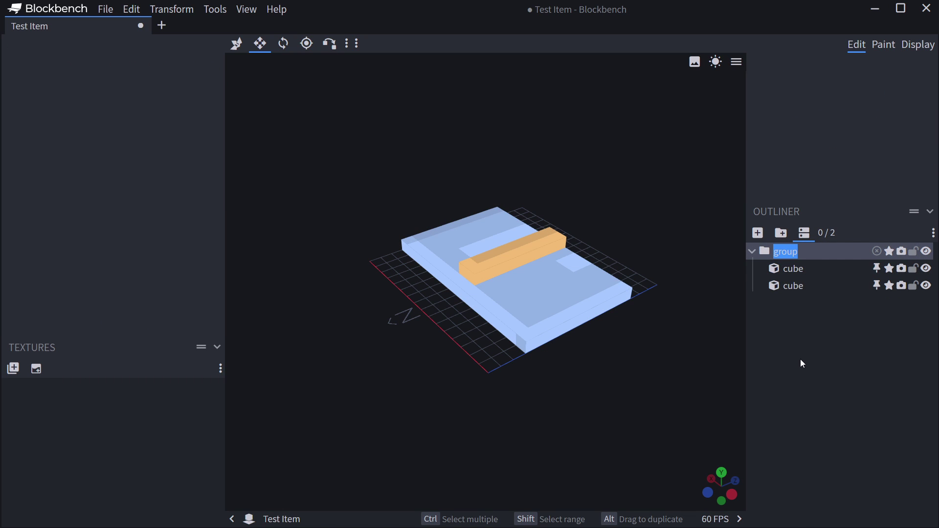
{"action": "type", "text": "cool block"}
{"action": "key", "text": "Return"}
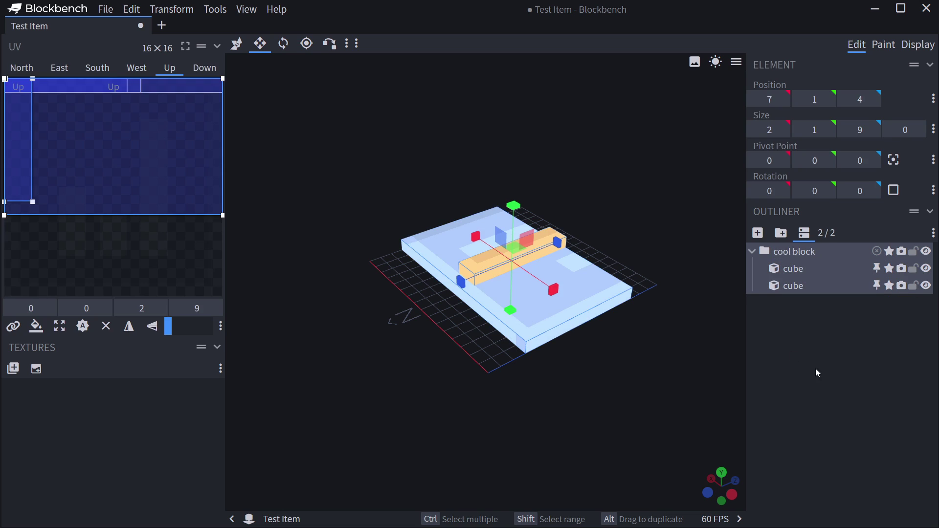
Move the whole cool block group along the Z axis so the upper bar starts at Z position 3
{"action": "left_click", "coordinate": [791, 251]}
{"action": "left_click", "coordinate": [793, 252]}
{"action": "key", "text": "v"}
{"action": "mouse_move", "coordinate": [559, 238]}
{"action": "left_mouse_down"}
{"action": "mouse_move", "coordinate": [539, 256]}
{"action": "mouse_move", "coordinate": [563, 243]}
{"action": "mouse_move", "coordinate": [543, 245]}
{"action": "left_mouse_up"}
{"action": "key", "text": "s"}
{"action": "left_click_drag", "start_coordinate": [501, 211], "coordinate": [504, 210]}
Set the pivot point of the cool block group to 8, 0.5, 8
{"action": "key", "text": "v"}
{"action": "key", "text": "r"}
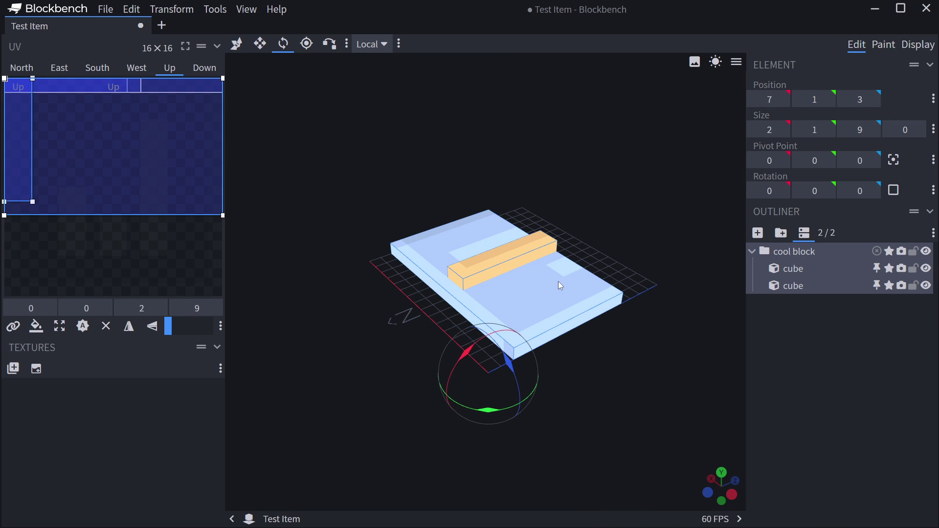
{"action": "left_click_drag", "start_coordinate": [488, 343], "coordinate": [466, 289]}
{"action": "left_click", "coordinate": [793, 320]}
{"action": "left_click", "coordinate": [782, 249]}
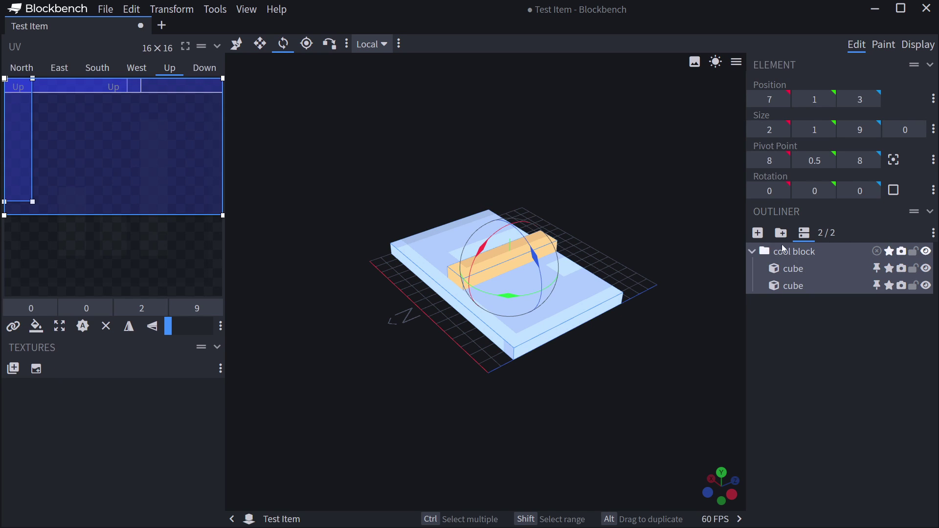
{"action": "key", "text": "v"}
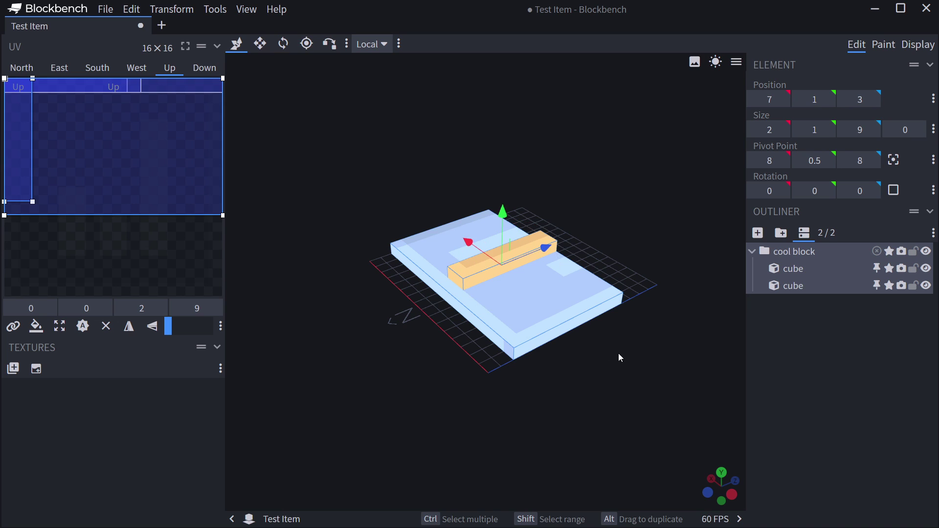
{"action": "left_click_drag", "start_coordinate": [618, 353], "coordinate": [610, 232]}
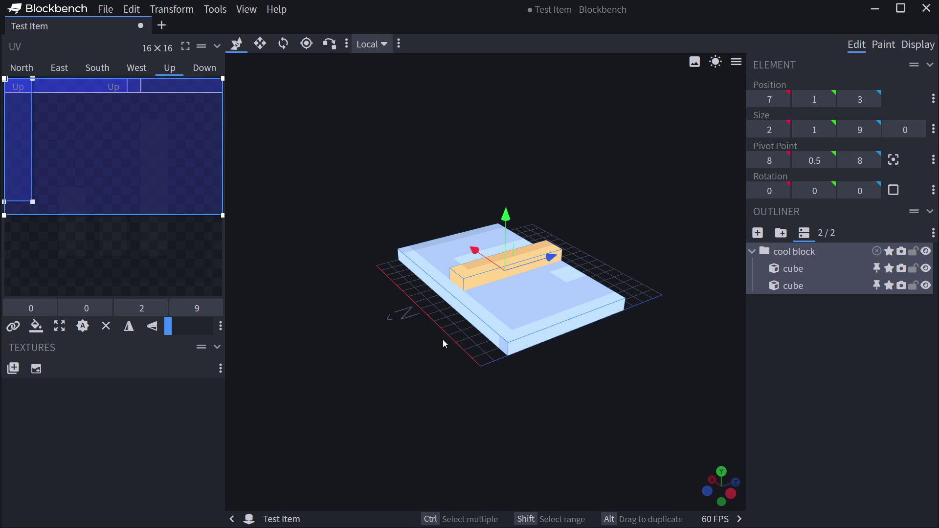
Import slime_extract_cleaning_station_texture.png and apply it to the up faces of both cubes
{"action": "left_click", "coordinate": [12, 371]}
{"action": "double_click", "coordinate": [238, 113]}
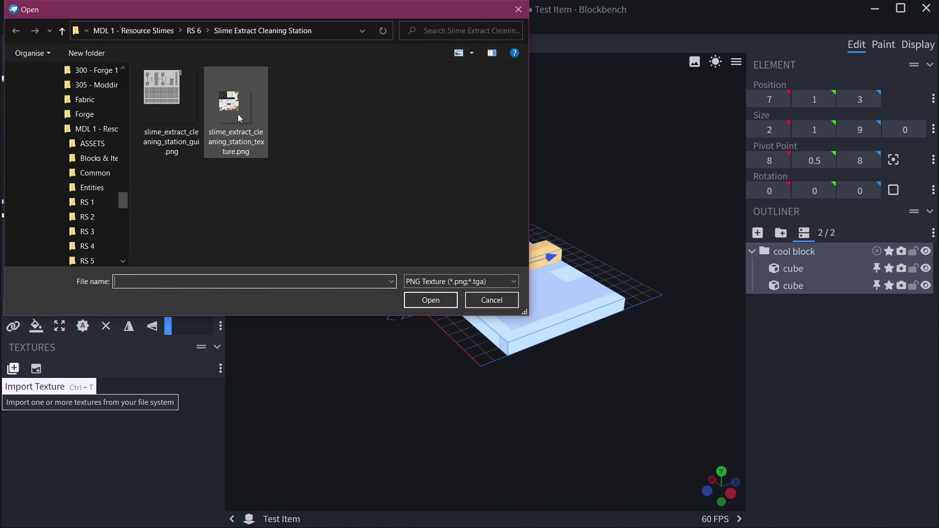
{"action": "left_click", "coordinate": [519, 228]}
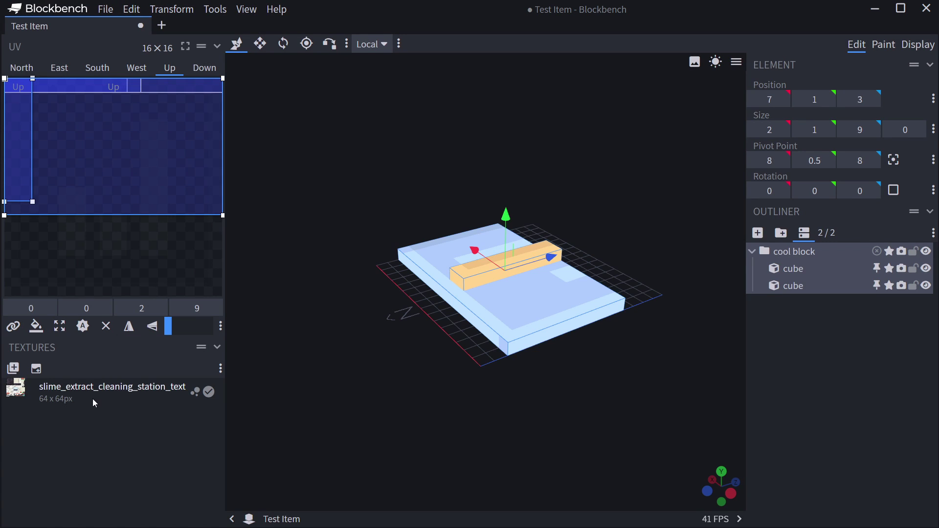
{"action": "left_click_drag", "start_coordinate": [122, 391], "coordinate": [89, 201]}
{"action": "left_click_drag", "start_coordinate": [420, 365], "coordinate": [550, 282]}
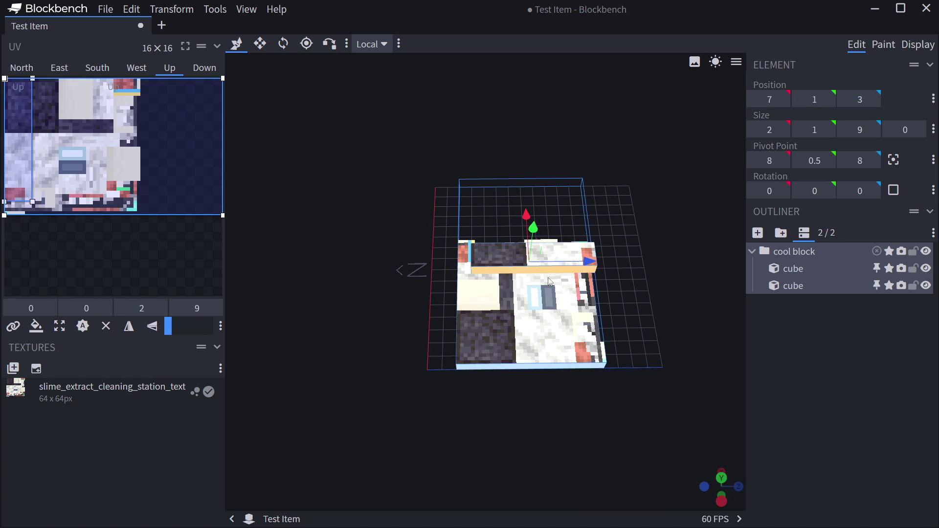
{"action": "left_click_drag", "start_coordinate": [430, 264], "coordinate": [408, 257]}
Resize the flat cube's up-face UV area to 8 × 8.5, and apply the imported texture to all faces of both cubes
{"action": "left_click_drag", "start_coordinate": [222, 215], "coordinate": [114, 195]}
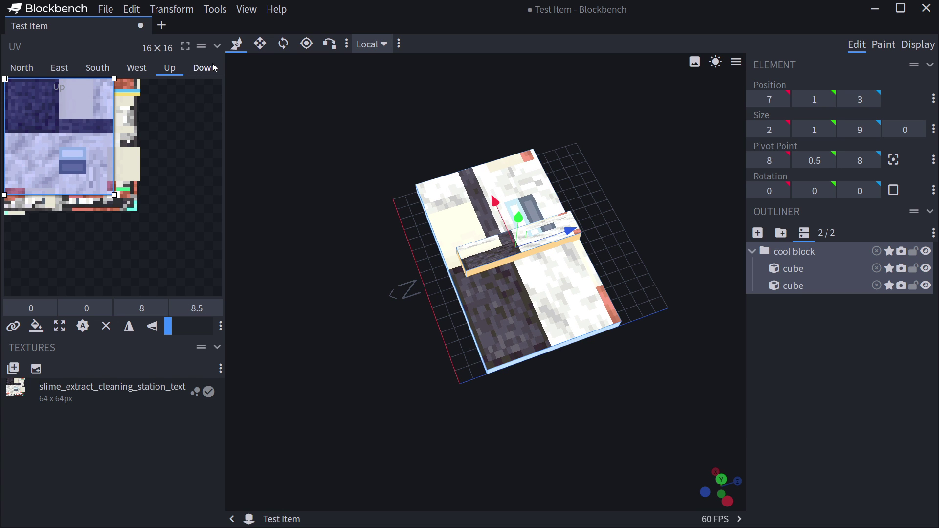
{"action": "mouse_move", "coordinate": [329, 296]}
{"action": "left_mouse_down"}
{"action": "mouse_move", "coordinate": [309, 188]}
{"action": "mouse_move", "coordinate": [303, 215]}
{"action": "mouse_move", "coordinate": [328, 295]}
{"action": "left_mouse_up"}
{"action": "left_click", "coordinate": [192, 70]}
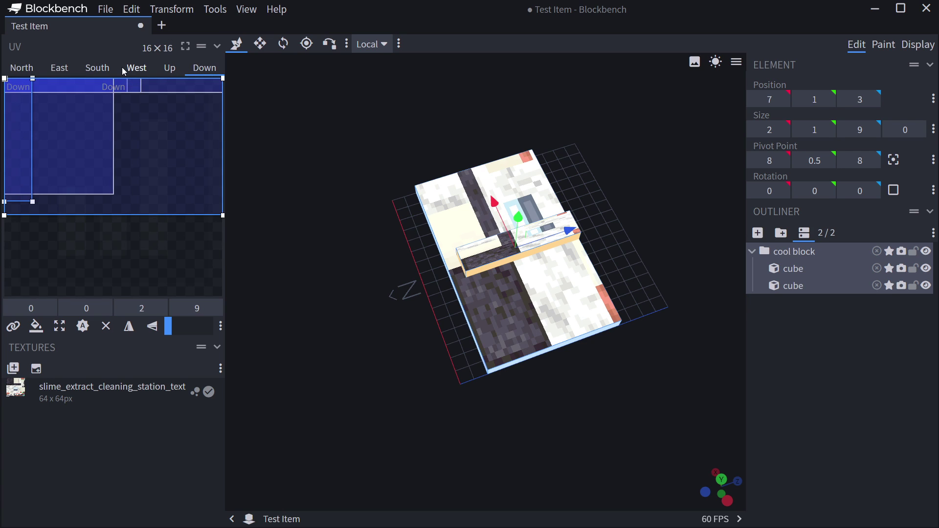
{"action": "left_click", "coordinate": [81, 67], "text": "shift"}
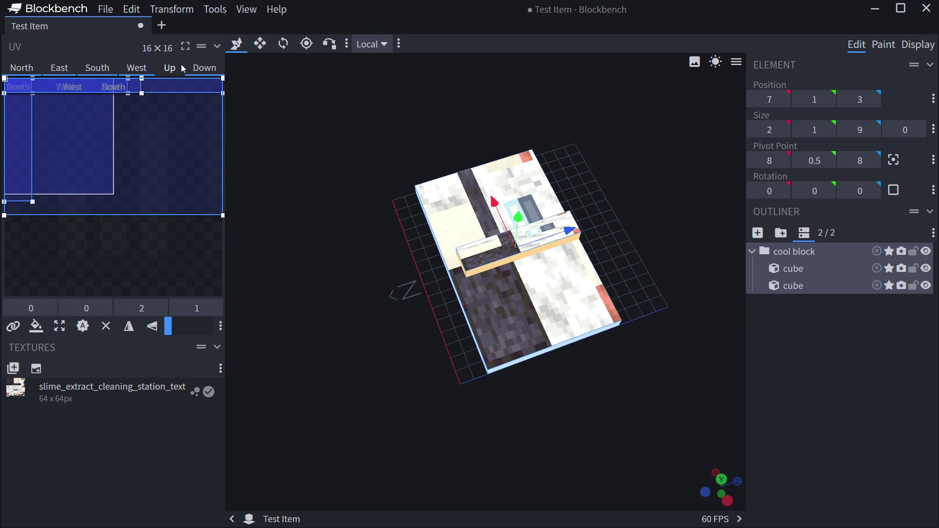
{"action": "left_click_drag", "start_coordinate": [89, 406], "coordinate": [78, 157]}
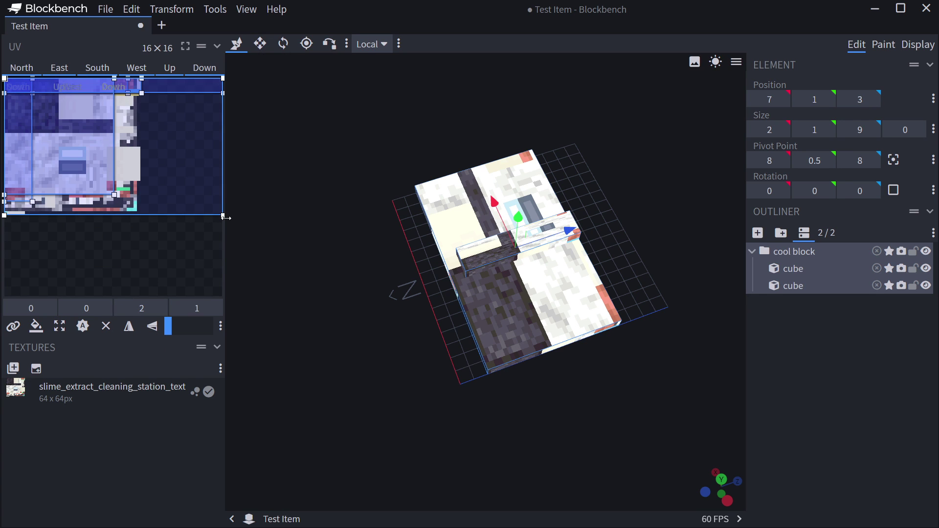
Try rescaling the UV areas of all faces together, and inspect the textured model from below and from the sides
{"action": "left_click_drag", "start_coordinate": [255, 235], "coordinate": [150, 216]}
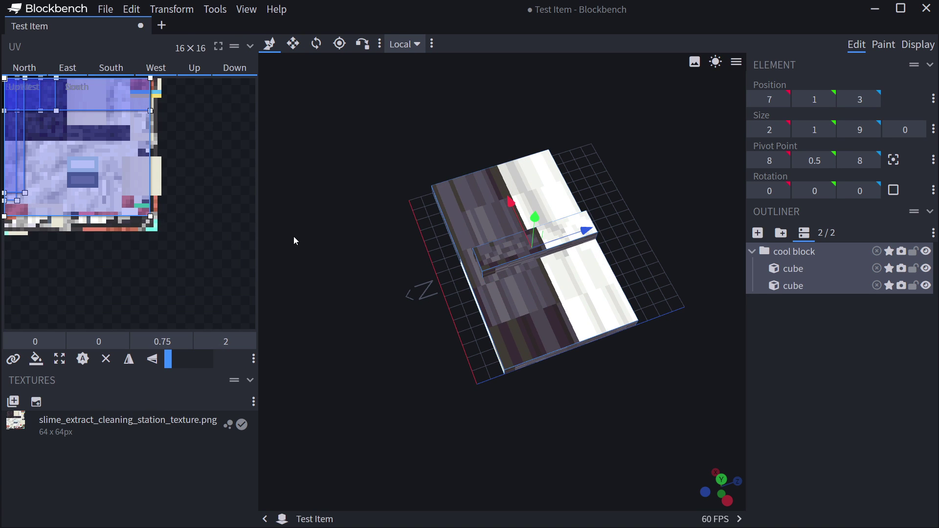
{"action": "left_click_drag", "start_coordinate": [293, 237], "coordinate": [484, 282]}
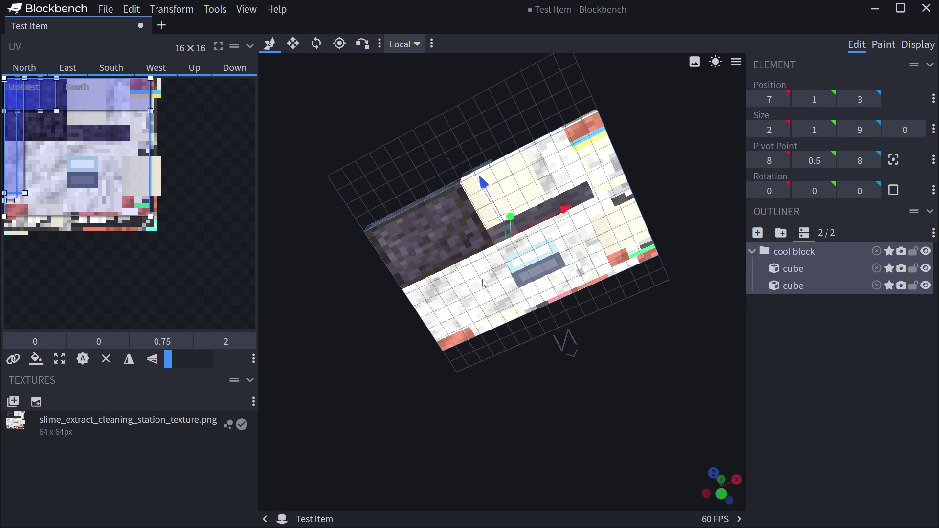
{"action": "left_click", "coordinate": [449, 269]}
{"action": "left_click_drag", "start_coordinate": [533, 393], "coordinate": [547, 517]}
{"action": "left_click_drag", "start_coordinate": [373, 150], "coordinate": [363, 123]}
{"action": "mouse_move", "coordinate": [452, 380]}
{"action": "left_mouse_down"}
{"action": "mouse_move", "coordinate": [472, 388]}
{"action": "mouse_move", "coordinate": [451, 394]}
{"action": "left_mouse_up"}
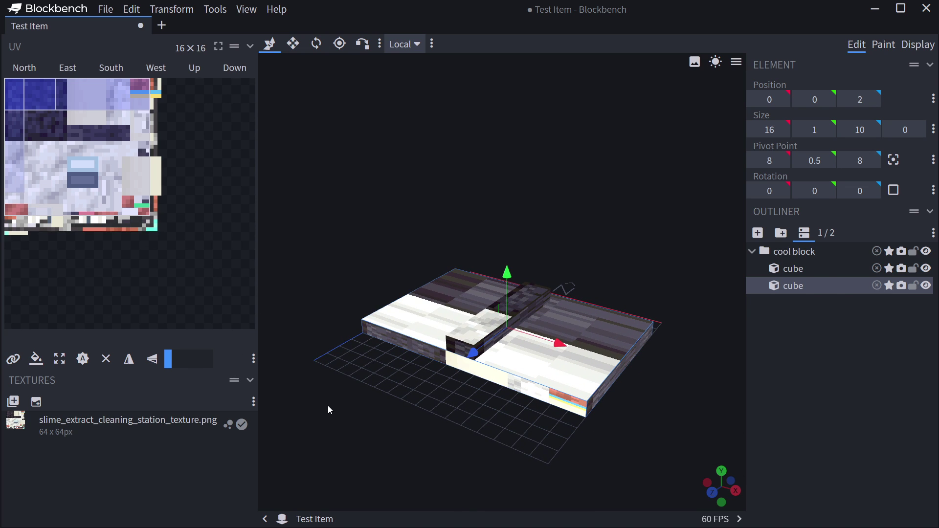
Undo the UV changes, the texture assignments and the texture import, and deselect the cubes
{"action": "key", "text": "ctrl+z"}
{"action": "key", "text": "ctrl+z"}
{"action": "key", "text": "ctrl+z"}
{"action": "key", "text": "ctrl+z"}
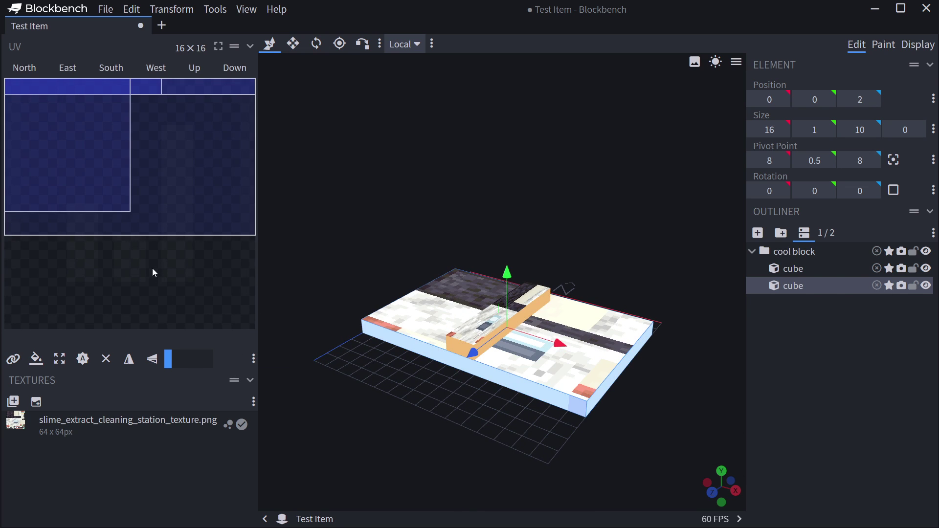
{"action": "key", "text": "ctrl+z"}
{"action": "left_click_drag", "start_coordinate": [444, 386], "coordinate": [364, 405]}
{"action": "left_click", "coordinate": [763, 397]}
{"action": "mouse_move", "coordinate": [640, 426]}
{"action": "left_mouse_down"}
{"action": "mouse_move", "coordinate": [538, 418]}
{"action": "mouse_move", "coordinate": [577, 437]}
{"action": "mouse_move", "coordinate": [553, 404]}
{"action": "mouse_move", "coordinate": [542, 430]}
{"action": "left_mouse_up"}
Switch to paint mode and set the paint color to #403939
{"action": "left_click", "coordinate": [884, 45]}
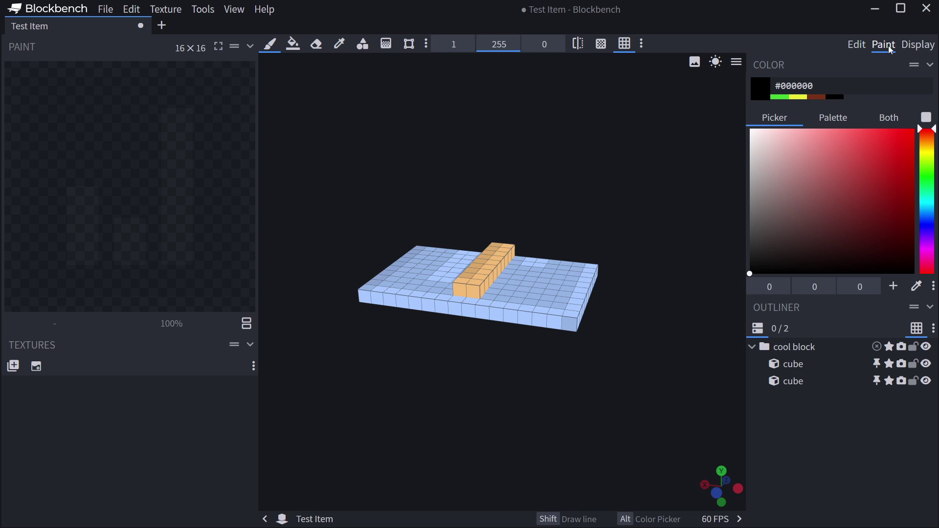
{"action": "scroll", "coordinate": [482, 341], "scroll_direction": "up", "scroll_amount": 5}
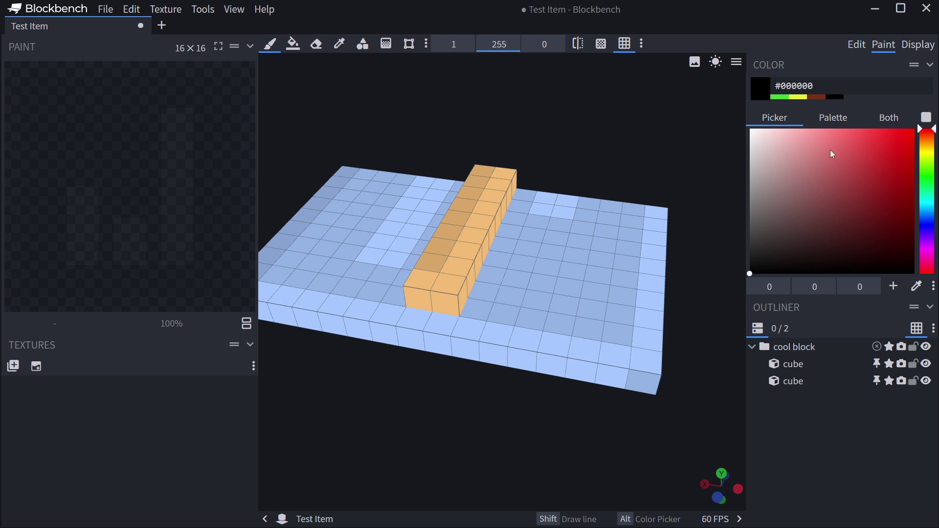
{"action": "left_click_drag", "start_coordinate": [474, 432], "coordinate": [488, 436]}
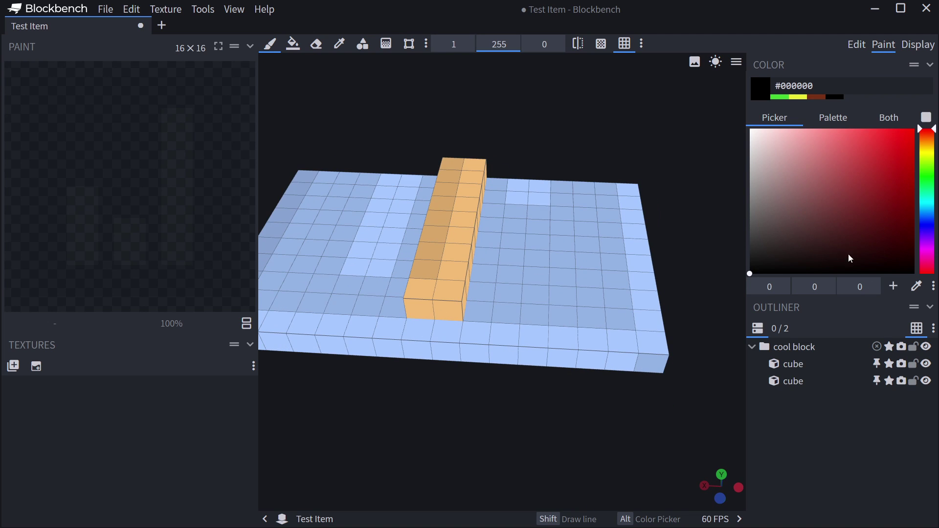
{"action": "left_click_drag", "start_coordinate": [851, 259], "coordinate": [766, 237]}
Select the flat cube and try painting directly on its untextured surface
{"action": "left_click", "coordinate": [499, 333]}
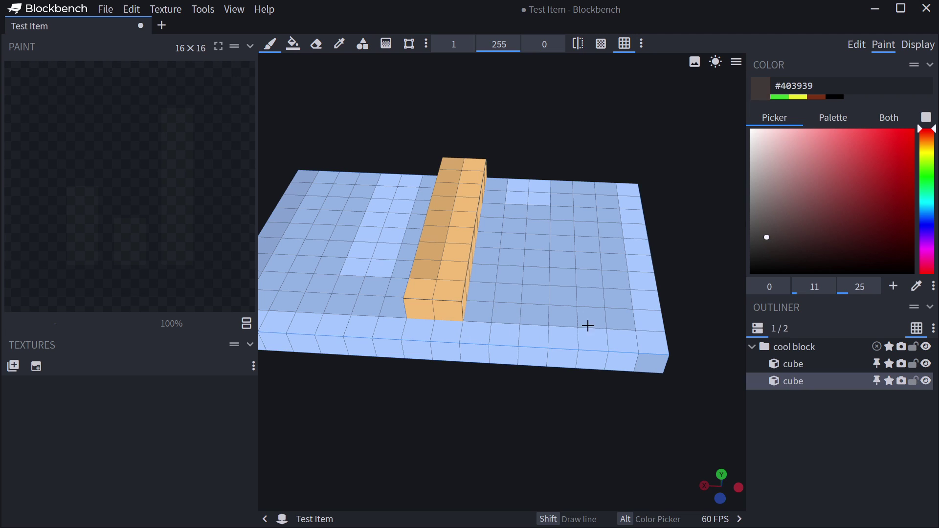
{"action": "left_click", "coordinate": [476, 331]}
{"action": "scroll", "coordinate": [470, 163], "scroll_direction": "up", "scroll_amount": 2}
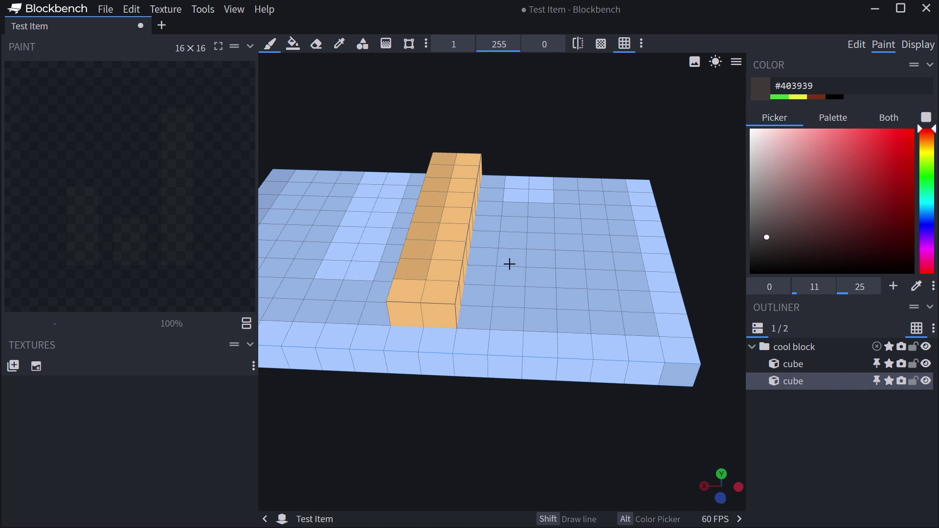
{"action": "left_click", "coordinate": [477, 272]}
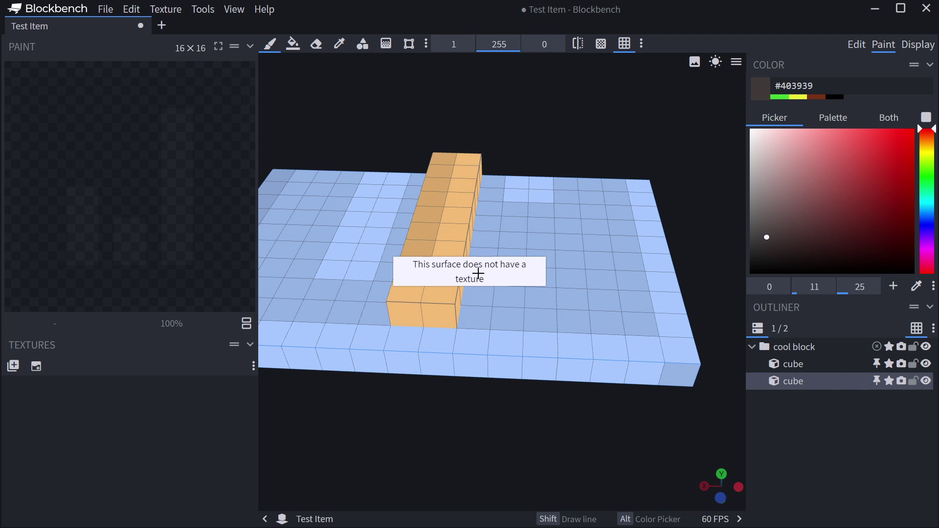
Create a Texture Template named texture for the flat cube, with Rearrange UV and Power-of-2 Size enabled
{"action": "left_click", "coordinate": [36, 366]}
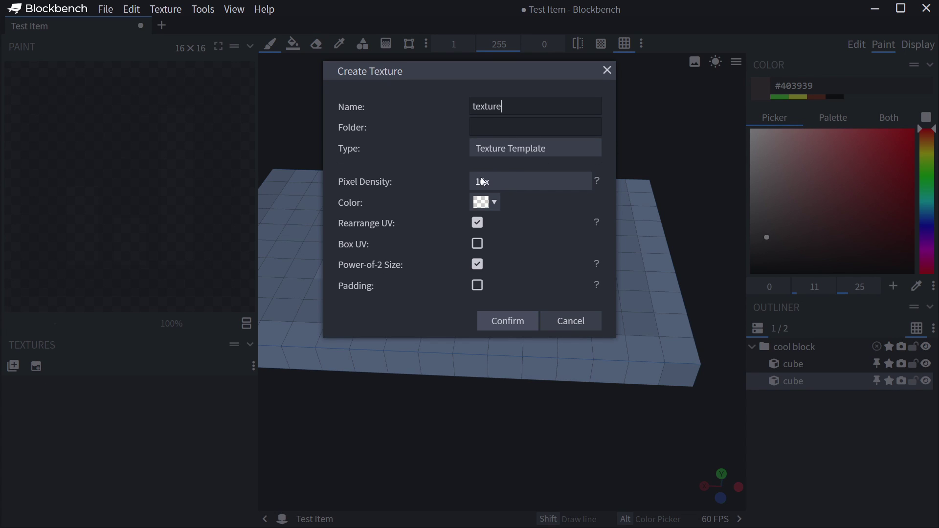
{"action": "left_click", "coordinate": [502, 332]}
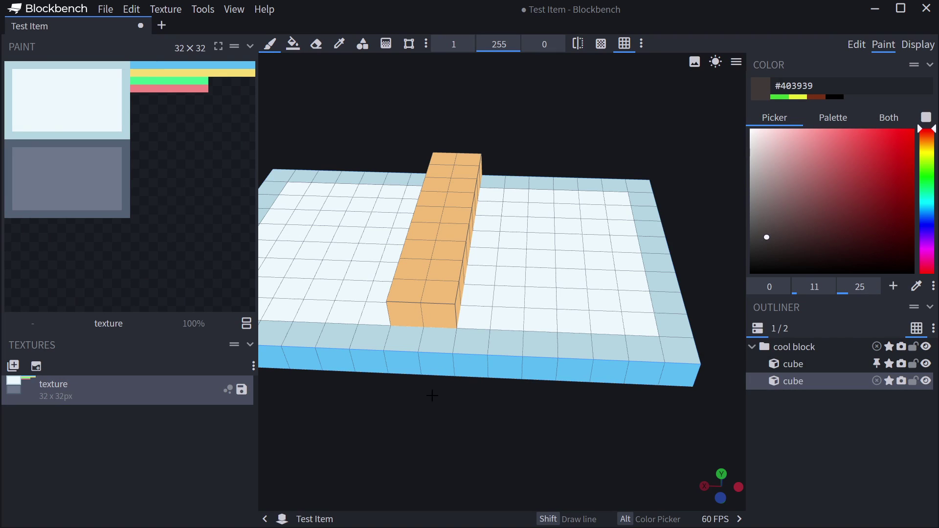
{"action": "left_click_drag", "start_coordinate": [464, 440], "coordinate": [459, 359]}
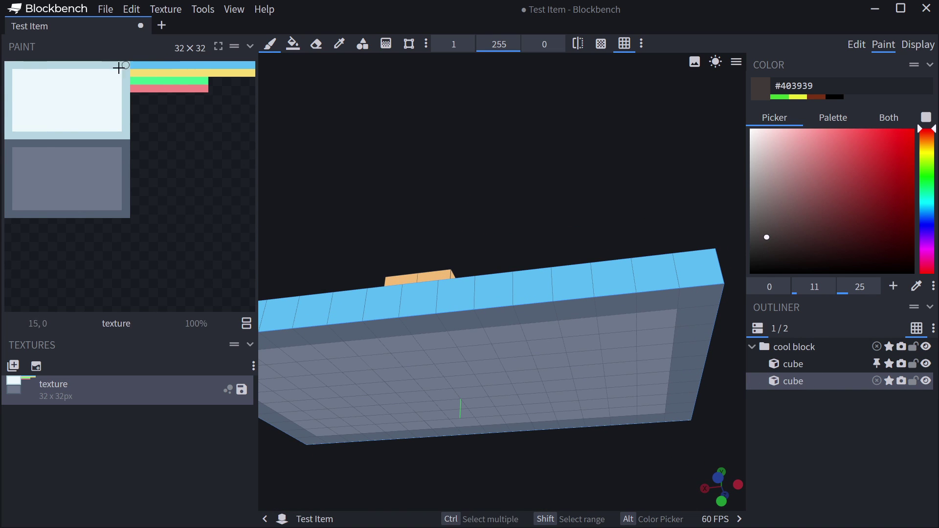
Paint the flat cube's upper face with #403939 on both sides of the raised bar
{"action": "mouse_move", "coordinate": [450, 159]}
{"action": "left_mouse_down"}
{"action": "mouse_move", "coordinate": [492, 141]}
{"action": "mouse_move", "coordinate": [460, 373]}
{"action": "mouse_move", "coordinate": [471, 317]}
{"action": "mouse_move", "coordinate": [523, 307]}
{"action": "left_mouse_up"}
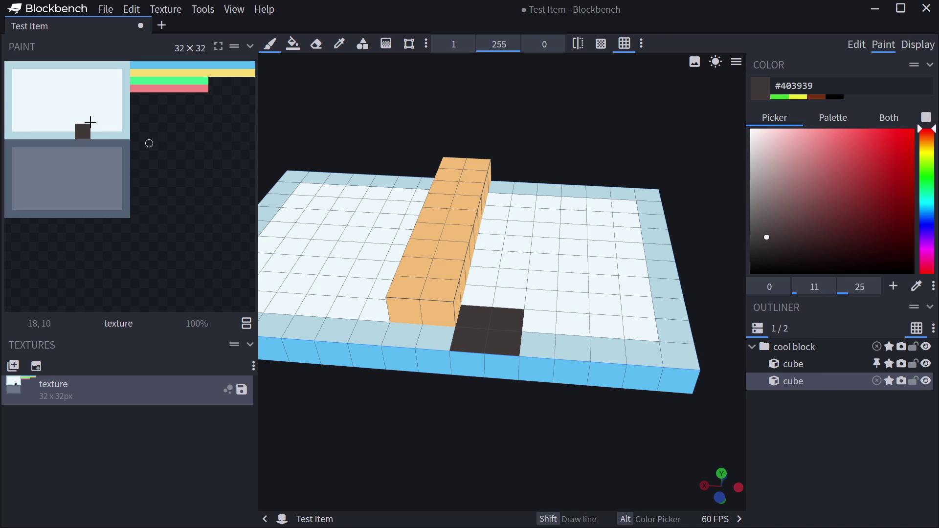
{"action": "mouse_move", "coordinate": [522, 345]}
{"action": "left_mouse_down"}
{"action": "mouse_move", "coordinate": [526, 287]}
{"action": "mouse_move", "coordinate": [509, 256]}
{"action": "mouse_move", "coordinate": [542, 233]}
{"action": "mouse_move", "coordinate": [555, 252]}
{"action": "mouse_move", "coordinate": [557, 341]}
{"action": "mouse_move", "coordinate": [635, 354]}
{"action": "mouse_move", "coordinate": [667, 249]}
{"action": "mouse_move", "coordinate": [621, 193]}
{"action": "mouse_move", "coordinate": [493, 198]}
{"action": "mouse_move", "coordinate": [565, 203]}
{"action": "mouse_move", "coordinate": [547, 212]}
{"action": "mouse_move", "coordinate": [611, 250]}
{"action": "mouse_move", "coordinate": [640, 293]}
{"action": "left_mouse_up"}
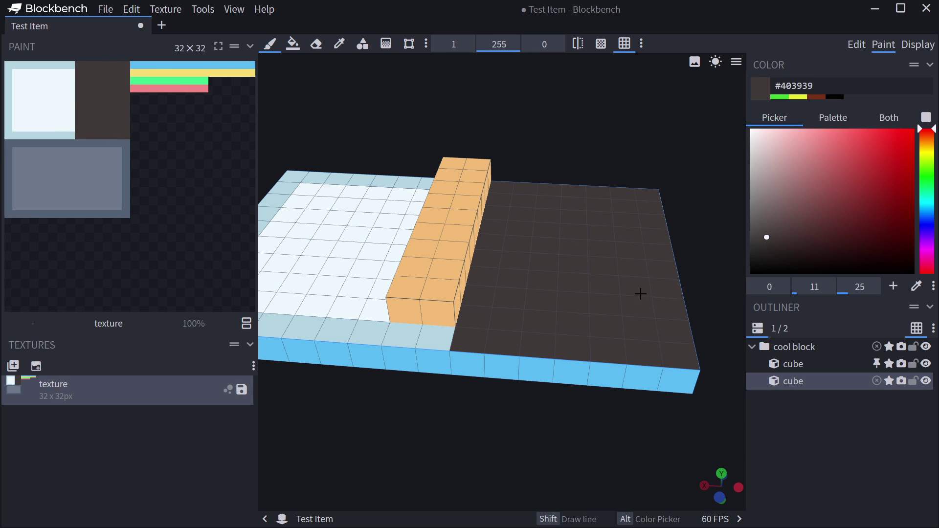
{"action": "left_click_drag", "start_coordinate": [382, 490], "coordinate": [387, 503]}
{"action": "right_click_drag", "start_coordinate": [387, 455], "coordinate": [469, 371]}
{"action": "mouse_move", "coordinate": [542, 327]}
{"action": "left_mouse_down"}
{"action": "mouse_move", "coordinate": [327, 315]}
{"action": "mouse_move", "coordinate": [344, 225]}
{"action": "mouse_move", "coordinate": [394, 160]}
{"action": "mouse_move", "coordinate": [494, 168]}
{"action": "mouse_move", "coordinate": [453, 161]}
{"action": "mouse_move", "coordinate": [480, 293]}
{"action": "mouse_move", "coordinate": [391, 168]}
{"action": "mouse_move", "coordinate": [358, 276]}
{"action": "mouse_move", "coordinate": [406, 308]}
{"action": "mouse_move", "coordinate": [433, 192]}
{"action": "mouse_move", "coordinate": [450, 235]}
{"action": "mouse_move", "coordinate": [440, 329]}
{"action": "left_mouse_up"}
{"action": "mouse_move", "coordinate": [525, 400]}
{"action": "left_mouse_down"}
{"action": "mouse_move", "coordinate": [509, 377]}
{"action": "mouse_move", "coordinate": [526, 466]}
{"action": "mouse_move", "coordinate": [478, 392]}
{"action": "mouse_move", "coordinate": [518, 417]}
{"action": "left_mouse_up"}
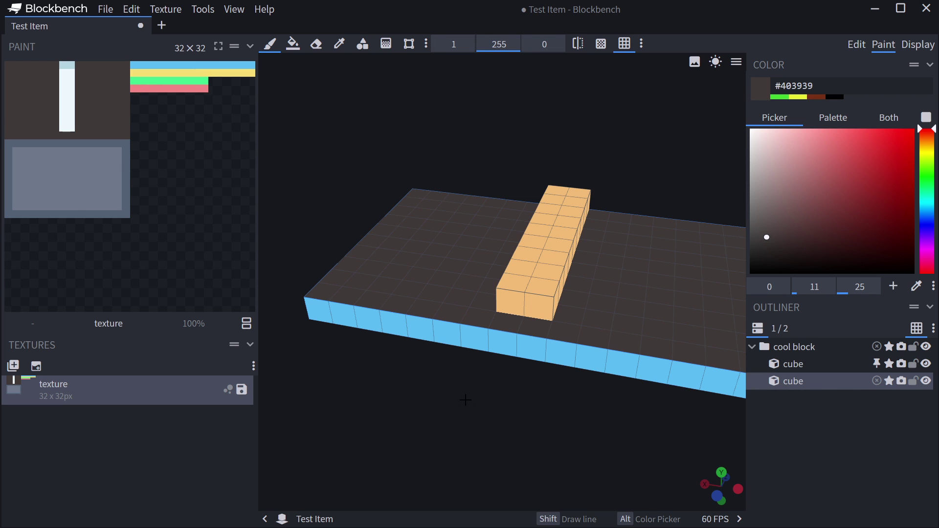
Create a Texture Template named texture for the raised bar, with Rearrange UV and Power-of-2 Size enabled, and paint the bar green
{"action": "left_click_drag", "start_coordinate": [465, 400], "coordinate": [518, 454]}
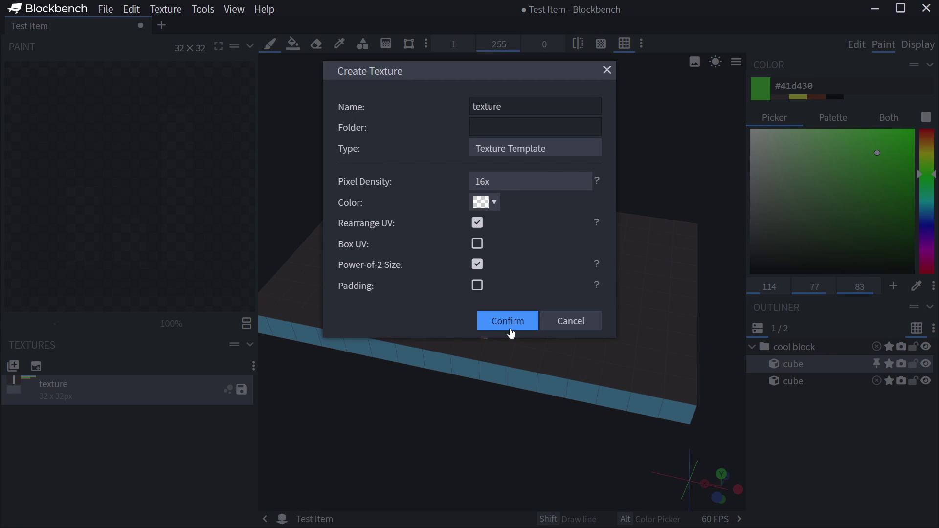
{"action": "left_click", "coordinate": [511, 321]}
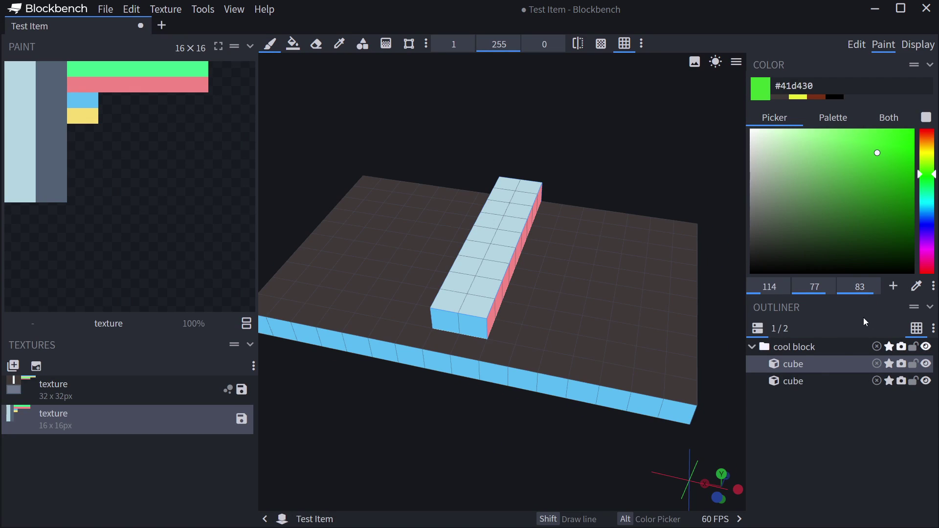
{"action": "mouse_move", "coordinate": [475, 301]}
{"action": "left_mouse_down"}
{"action": "mouse_move", "coordinate": [520, 195]}
{"action": "mouse_move", "coordinate": [452, 313]}
{"action": "left_mouse_up"}
{"action": "left_click_drag", "start_coordinate": [524, 169], "coordinate": [652, 119]}
{"action": "left_click", "coordinate": [454, 320]}
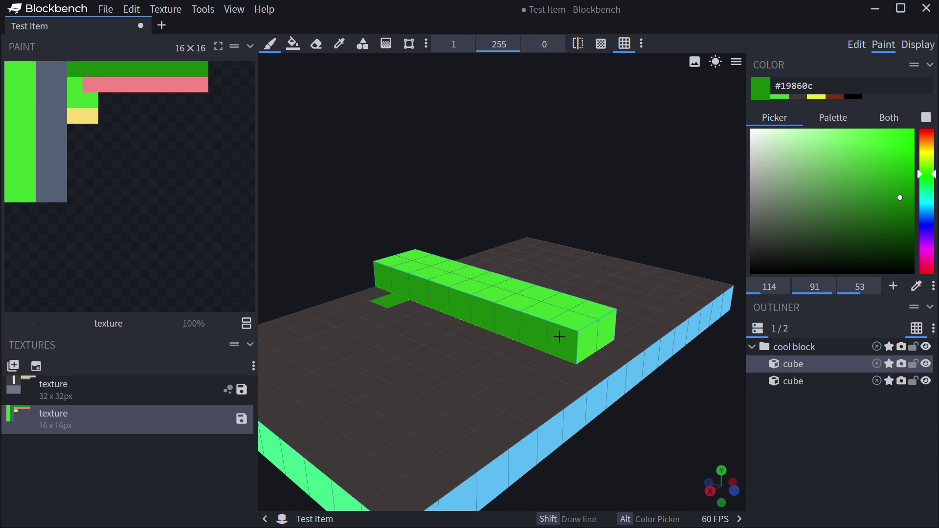
Undo the stray #19860c strokes beside the raised bar and touch up the bar's long side
{"action": "key", "text": "ctrl+z"}
{"action": "mouse_move", "coordinate": [567, 341]}
{"action": "left_mouse_down"}
{"action": "mouse_move", "coordinate": [415, 301]}
{"action": "mouse_move", "coordinate": [398, 282]}
{"action": "mouse_move", "coordinate": [568, 337]}
{"action": "left_mouse_up"}
{"action": "key", "text": "ctrl+z"}
{"action": "left_click", "coordinate": [385, 277]}
{"action": "key", "text": "ctrl+z"}
{"action": "key", "text": "ctrl+z"}
Paint the raised bar's opposite long side with #19860c
{"action": "mouse_move", "coordinate": [694, 256]}
{"action": "right_mouse_down"}
{"action": "mouse_move", "coordinate": [527, 254]}
{"action": "mouse_move", "coordinate": [684, 259]}
{"action": "right_mouse_up"}
{"action": "left_click_drag", "start_coordinate": [656, 203], "coordinate": [507, 198]}
{"action": "left_click_drag", "start_coordinate": [399, 301], "coordinate": [590, 272]}
{"action": "mouse_move", "coordinate": [675, 272]}
{"action": "right_mouse_down"}
{"action": "mouse_move", "coordinate": [608, 279]}
{"action": "mouse_move", "coordinate": [680, 276]}
{"action": "right_mouse_up"}
Paint part of the flat cube's yellow side and its entire red side with #19860c
{"action": "left_click_drag", "start_coordinate": [665, 274], "coordinate": [526, 262]}
{"action": "left_click_drag", "start_coordinate": [608, 328], "coordinate": [616, 422]}
{"action": "mouse_move", "coordinate": [599, 374]}
{"action": "left_mouse_down"}
{"action": "mouse_move", "coordinate": [503, 360]}
{"action": "mouse_move", "coordinate": [382, 362]}
{"action": "left_mouse_up"}
{"action": "mouse_move", "coordinate": [381, 362]}
{"action": "right_mouse_down"}
{"action": "mouse_move", "coordinate": [518, 446]}
{"action": "mouse_move", "coordinate": [515, 433]}
{"action": "mouse_move", "coordinate": [566, 383]}
{"action": "right_mouse_up"}
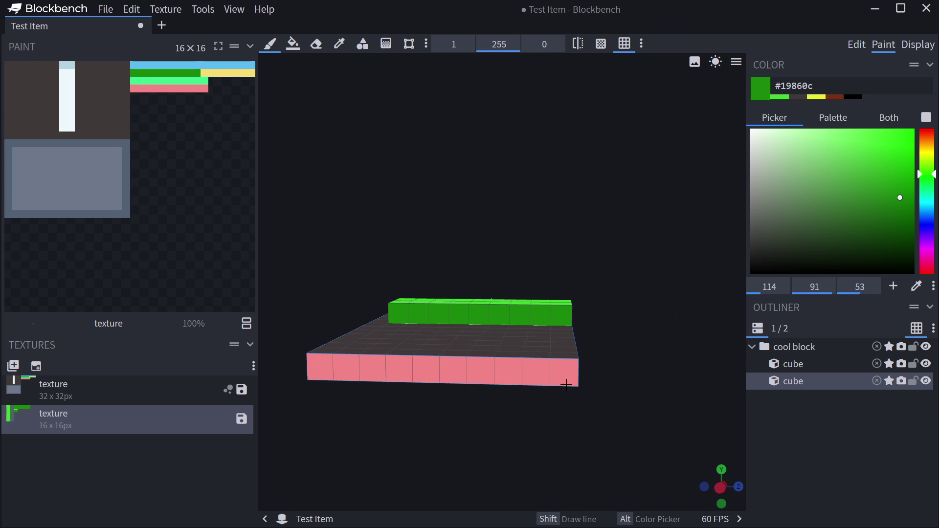
{"action": "left_click_drag", "start_coordinate": [565, 384], "coordinate": [323, 367]}
{"action": "right_click_drag", "start_coordinate": [322, 367], "coordinate": [556, 452]}
{"action": "left_click_drag", "start_coordinate": [556, 452], "coordinate": [591, 435]}
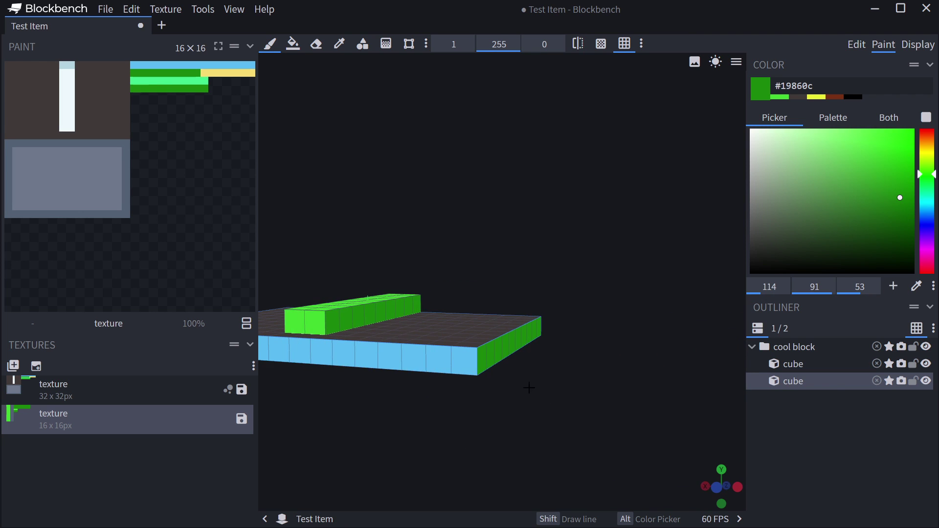
Paint the flat cube's blue side and most of its mint green side with #19860c
{"action": "left_click_drag", "start_coordinate": [465, 369], "coordinate": [384, 365]}
{"action": "mouse_move", "coordinate": [357, 415]}
{"action": "left_mouse_down"}
{"action": "mouse_move", "coordinate": [519, 428]}
{"action": "mouse_move", "coordinate": [604, 386]}
{"action": "left_mouse_up"}
{"action": "left_click_drag", "start_coordinate": [615, 348], "coordinate": [356, 332]}
{"action": "mouse_move", "coordinate": [357, 333]}
{"action": "right_mouse_down"}
{"action": "mouse_move", "coordinate": [490, 444]}
{"action": "mouse_move", "coordinate": [581, 435]}
{"action": "mouse_move", "coordinate": [449, 356]}
{"action": "right_mouse_up"}
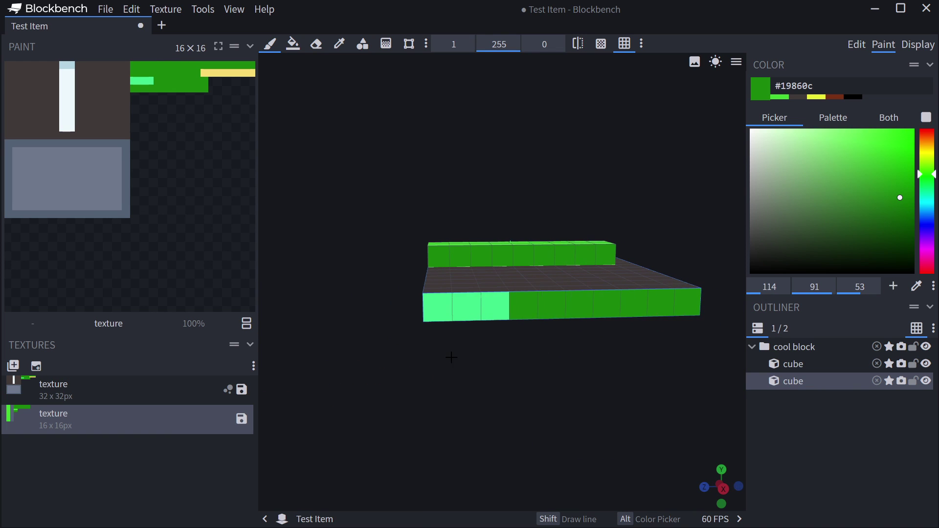
Cover the leftover mint green and yellow areas on the flat cube's sides with #19860c
{"action": "left_click_drag", "start_coordinate": [513, 312], "coordinate": [423, 312]}
{"action": "mouse_move", "coordinate": [422, 312]}
{"action": "right_mouse_down"}
{"action": "mouse_move", "coordinate": [461, 419]}
{"action": "mouse_move", "coordinate": [572, 429]}
{"action": "right_mouse_up"}
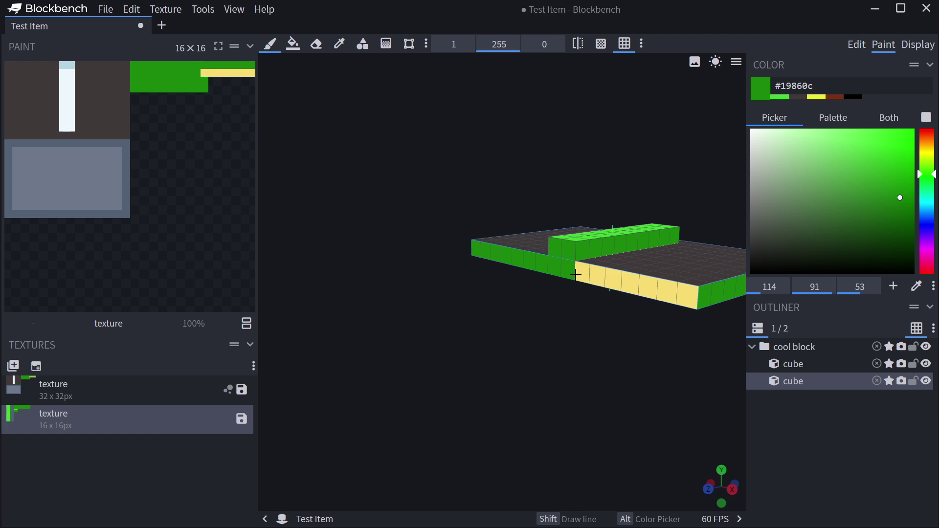
{"action": "left_click_drag", "start_coordinate": [574, 275], "coordinate": [685, 296]}
{"action": "left_click_drag", "start_coordinate": [657, 363], "coordinate": [399, 377]}
{"action": "scroll", "coordinate": [433, 425], "scroll_direction": "down", "scroll_amount": 3}
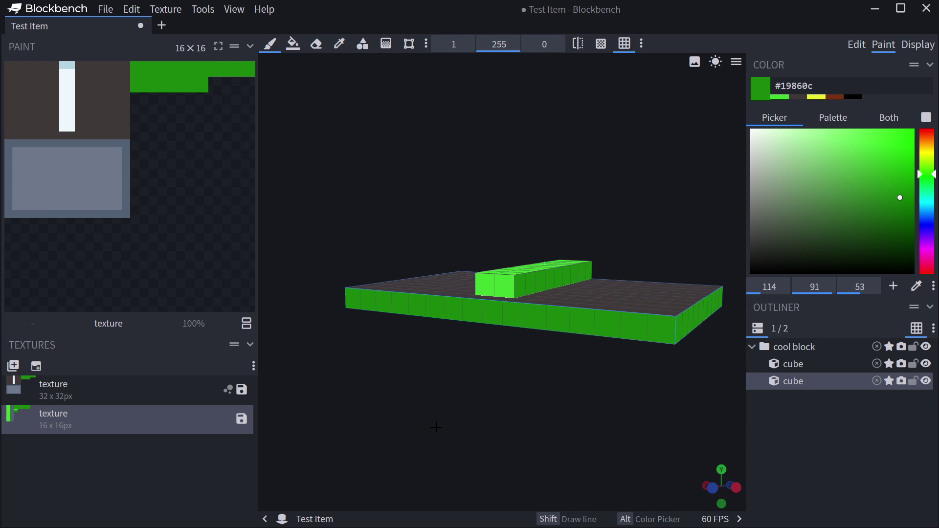
{"action": "left_click_drag", "start_coordinate": [436, 430], "coordinate": [462, 474]}
Deselect the flat cube and switch to Edit mode to view the painted model
{"action": "left_click", "coordinate": [825, 439]}
{"action": "left_click", "coordinate": [856, 44]}
{"action": "mouse_move", "coordinate": [694, 239]}
{"action": "right_mouse_down"}
{"action": "mouse_move", "coordinate": [636, 202]}
{"action": "mouse_move", "coordinate": [678, 244]}
{"action": "mouse_move", "coordinate": [600, 185]}
{"action": "mouse_move", "coordinate": [606, 151]}
{"action": "mouse_move", "coordinate": [643, 153]}
{"action": "right_mouse_up"}
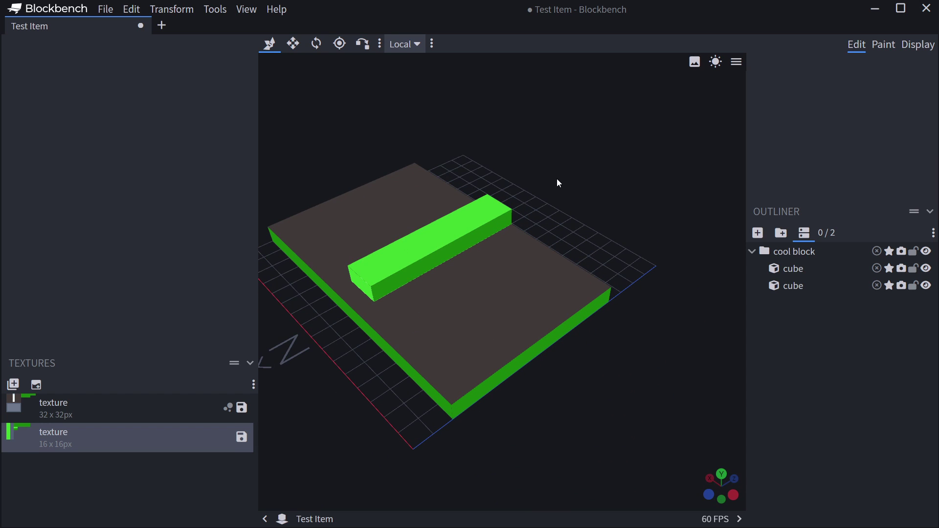
{"action": "left_click_drag", "start_coordinate": [555, 180], "coordinate": [569, 164]}
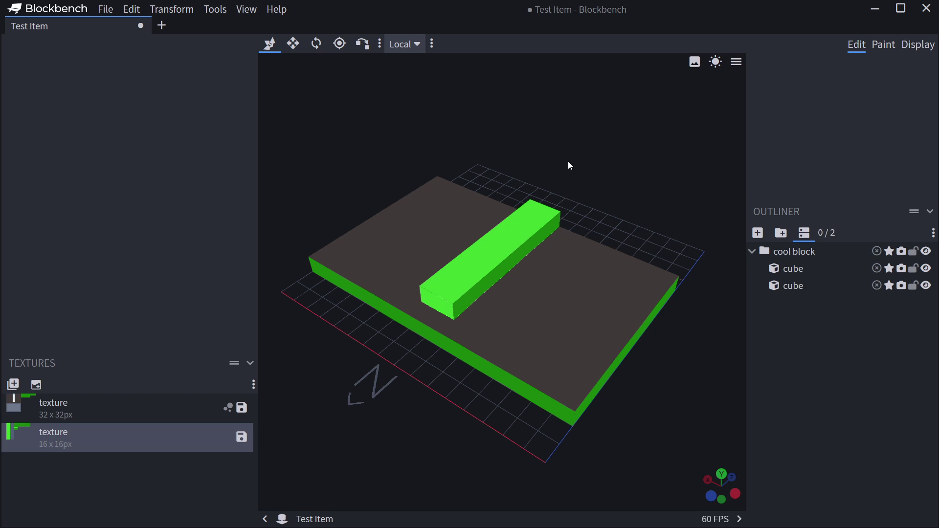
Save the project as Test Item.bbmodel in the Slime Incubation Station folder
{"action": "left_click", "coordinate": [105, 7]}
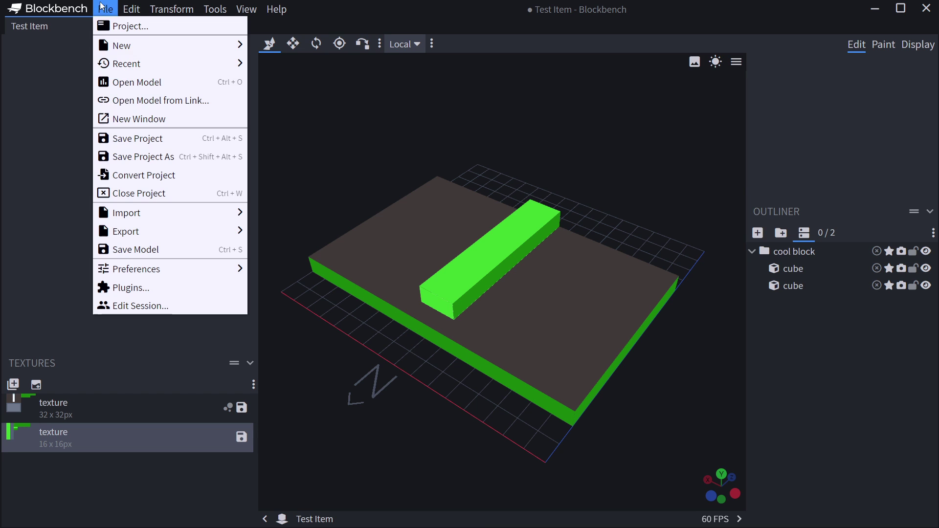
{"action": "left_click", "coordinate": [138, 138]}
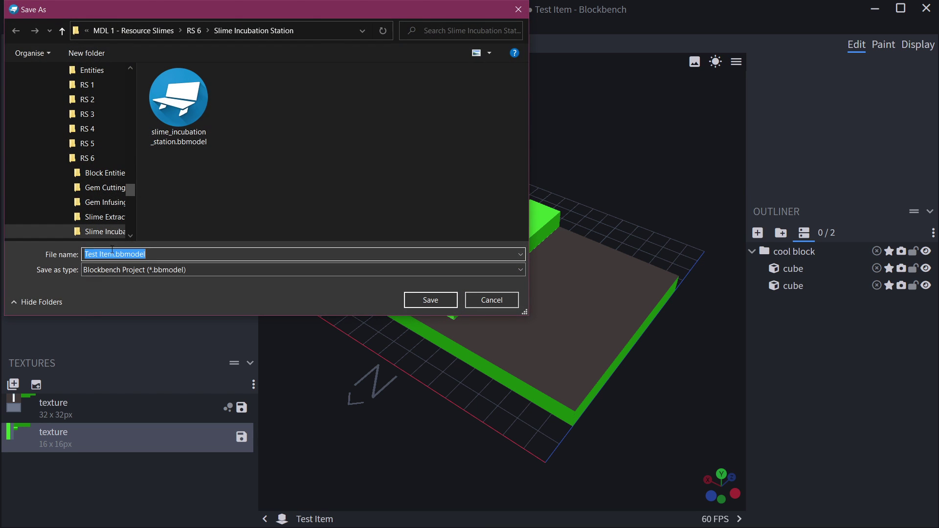
{"action": "left_click", "coordinate": [213, 258]}
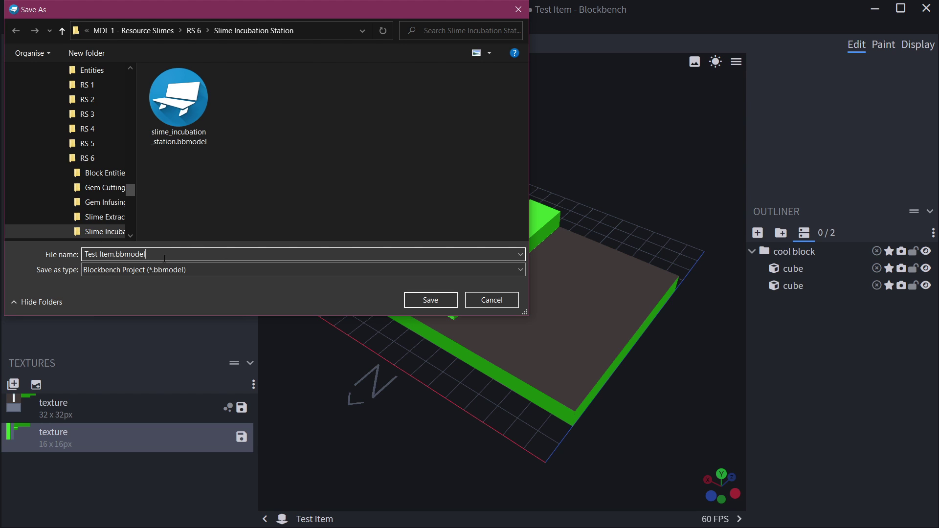
{"action": "double_click", "coordinate": [118, 254]}
{"action": "left_click", "coordinate": [431, 300]}
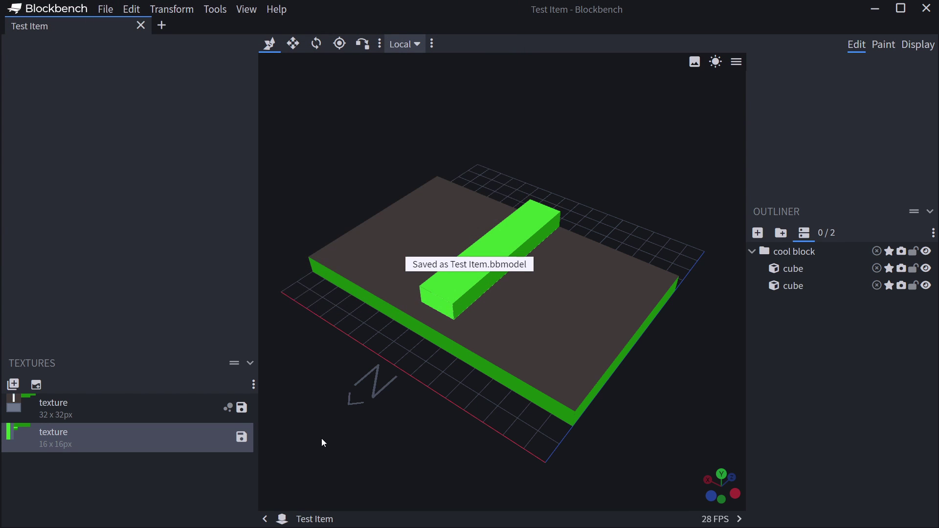
{"action": "left_click_drag", "start_coordinate": [361, 419], "coordinate": [334, 440]}
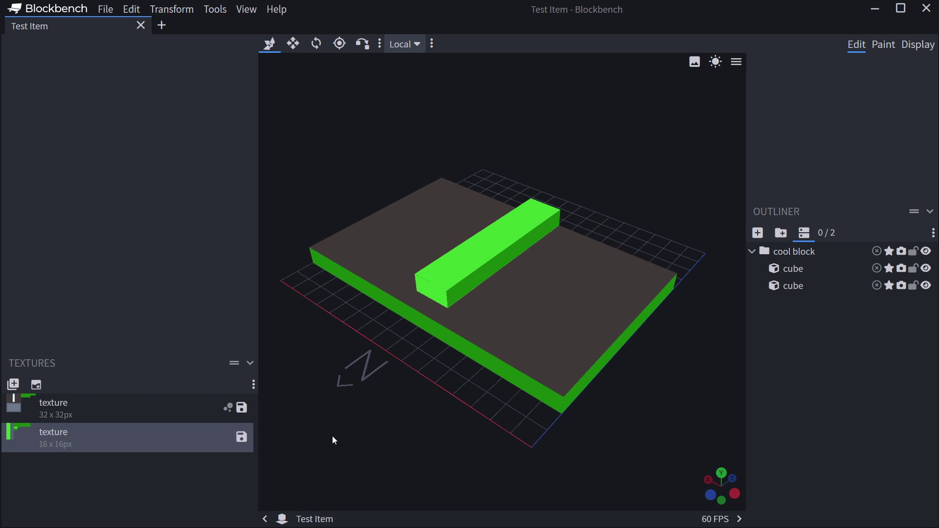
{"action": "scroll", "coordinate": [332, 440], "scroll_direction": "down", "scroll_amount": 3}
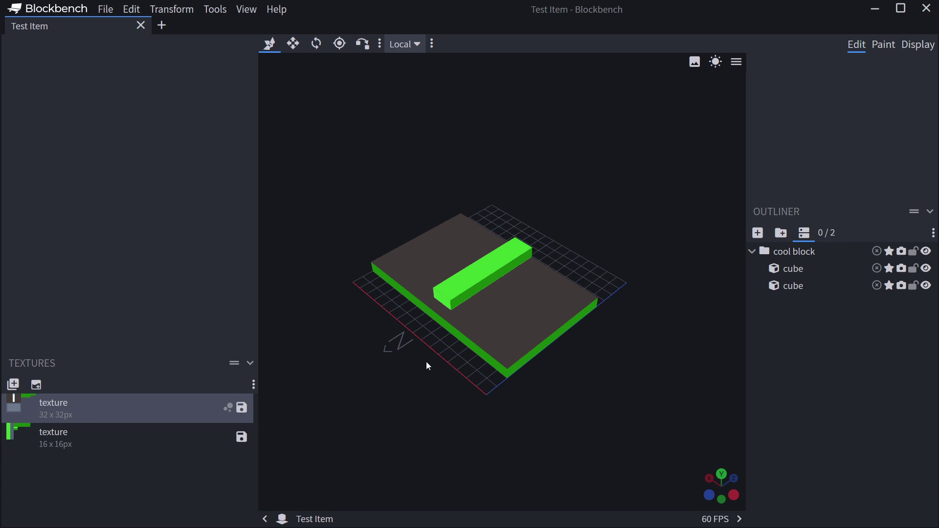